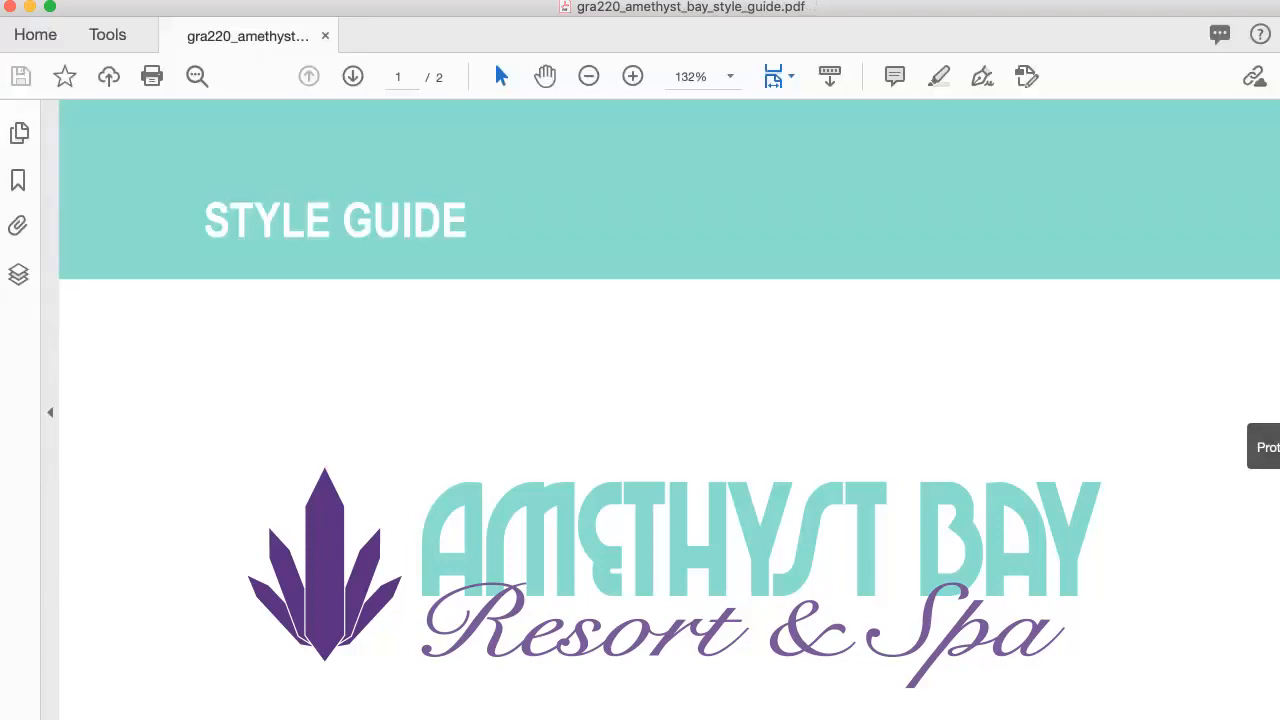
Resize the PDF window to show the full page width and review the cover page's logo and contact information.
key(super+l)
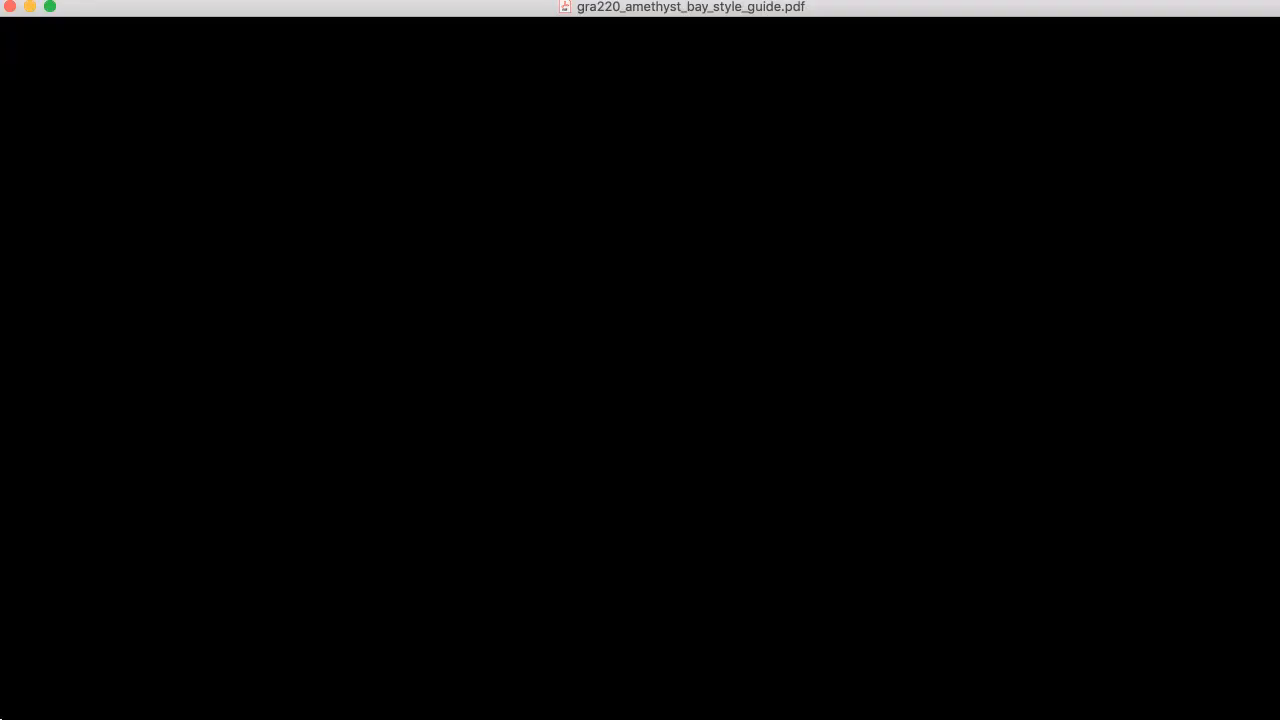
drag(1279, 308, 1274, 309)
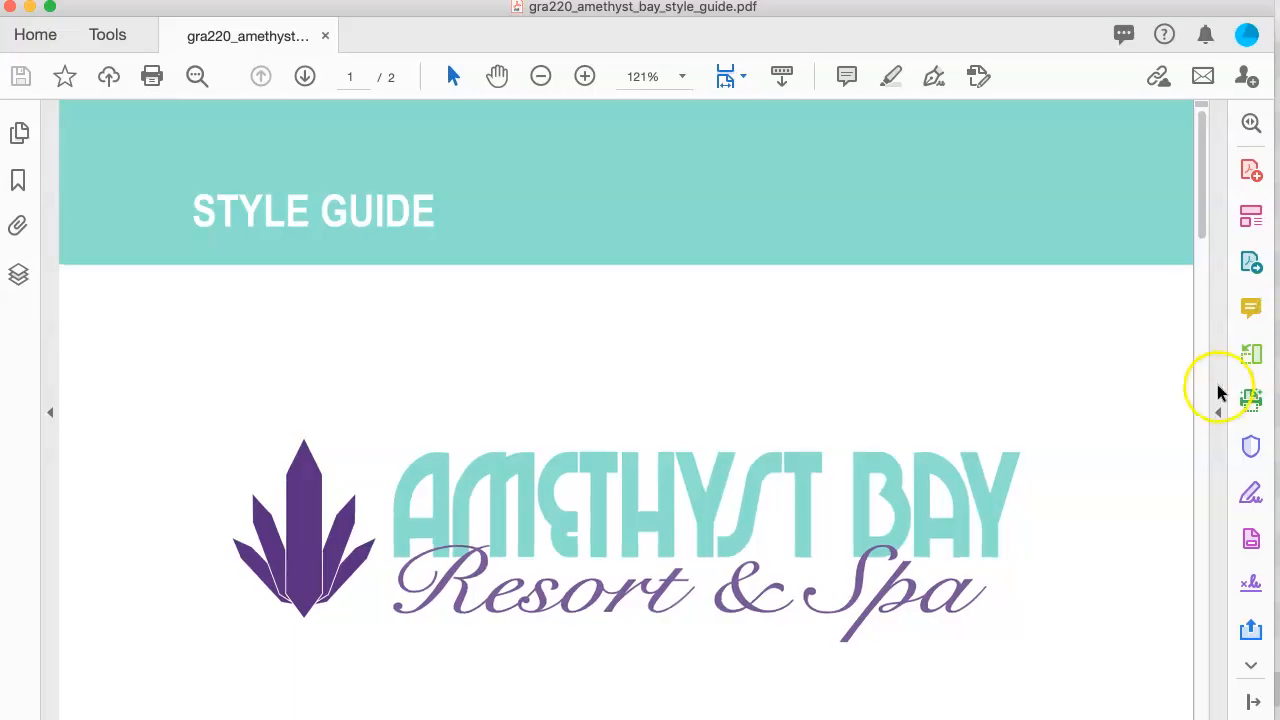
drag(1203, 222, 1192, 274)
scroll(1188, 277, down, 3)
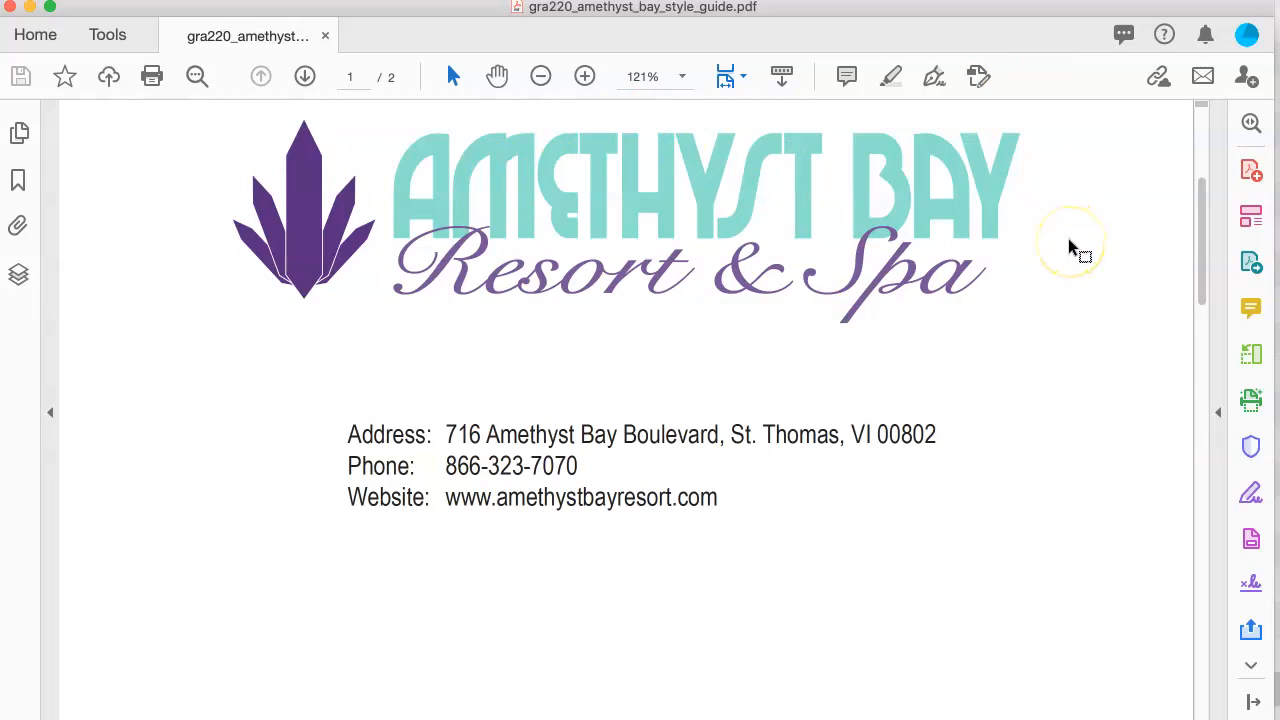
scroll(1068, 238, down, 3)
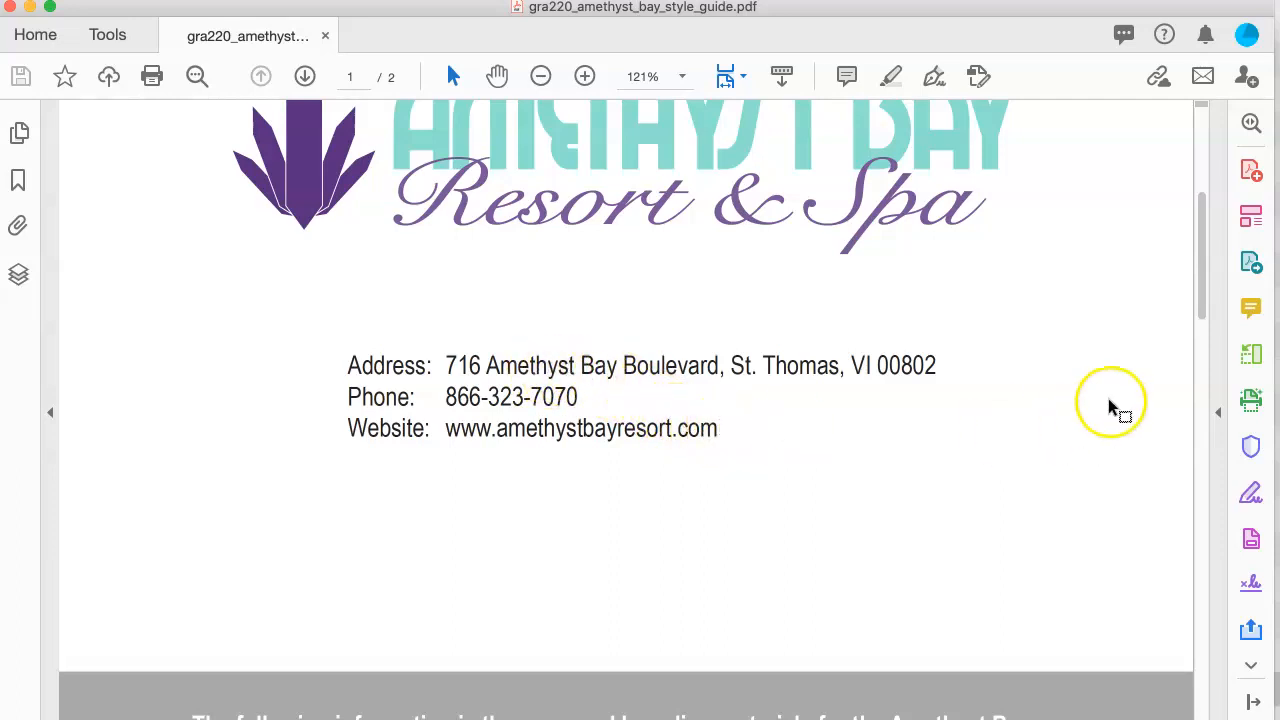
scroll(1108, 402, down, 3)
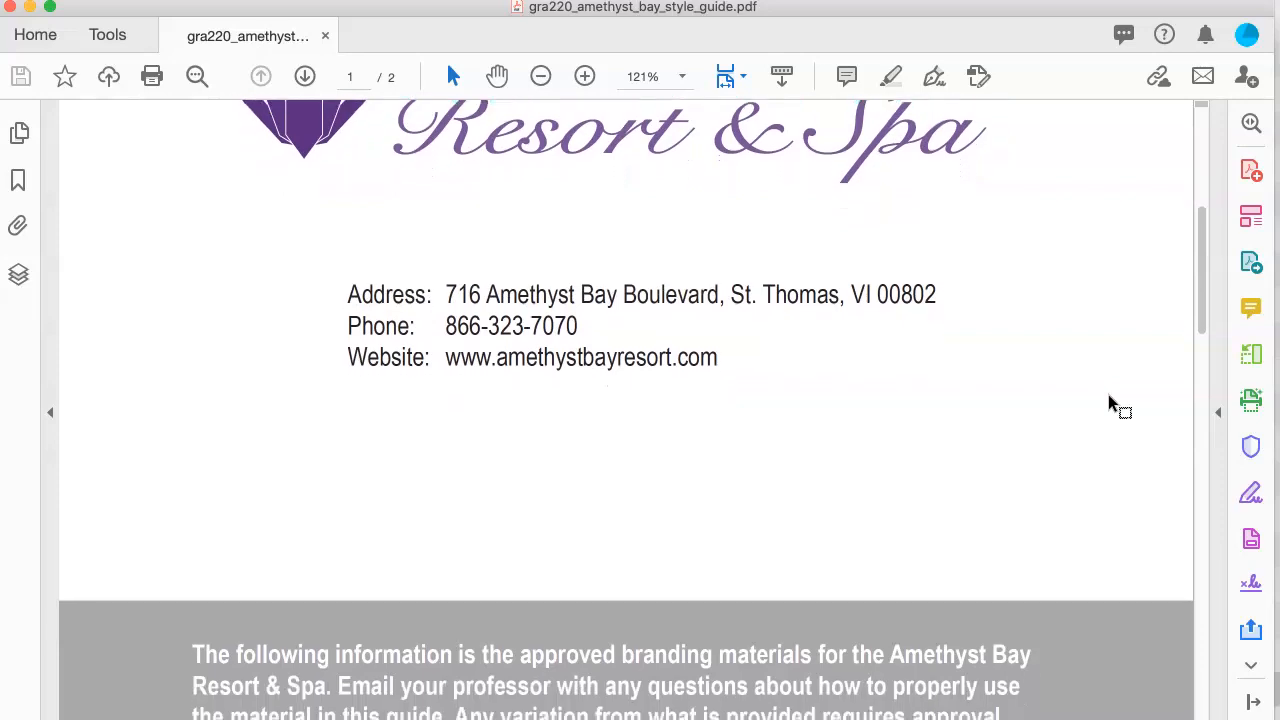
Read the cover page's branding usage statement and the list of what the style guide includes.
scroll(1109, 398, down, 2)
scroll(1109, 398, down, 4)
scroll(1108, 394, down, 1)
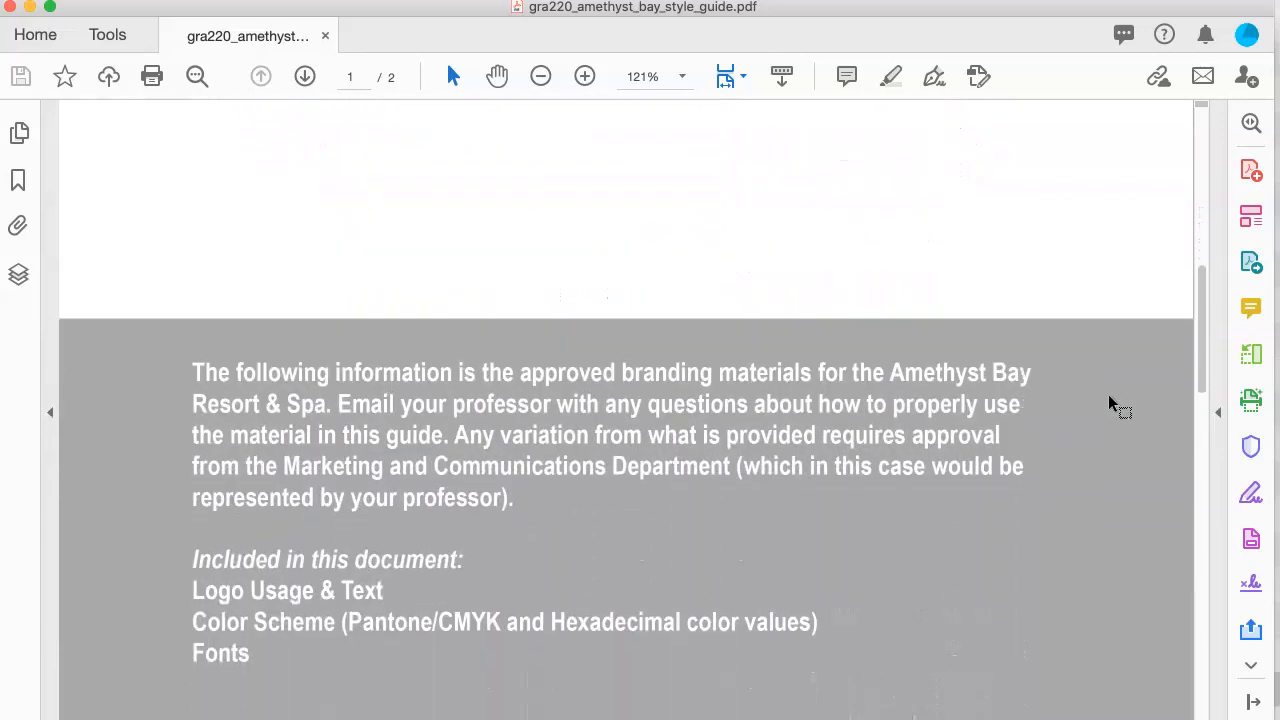
scroll(1108, 402, down, 3)
scroll(1109, 399, down, 1)
scroll(1108, 394, down, 2)
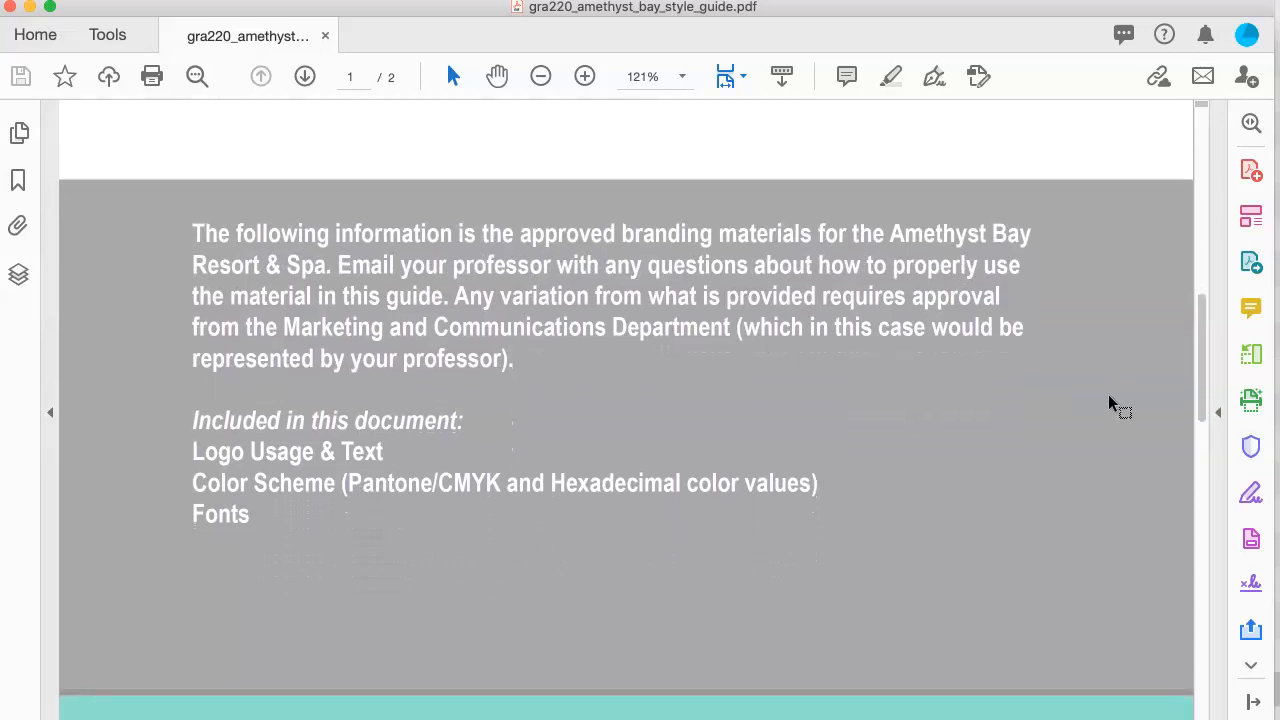
click(786, 272)
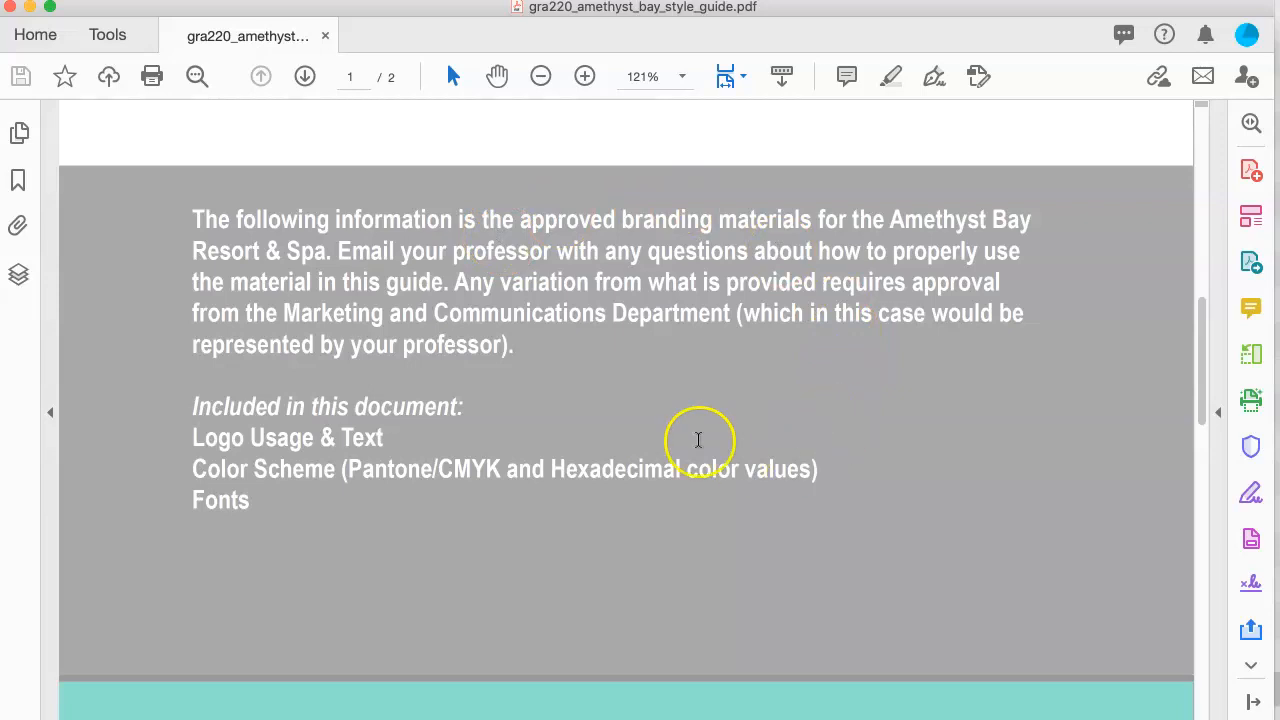
scroll(999, 512, down, 5)
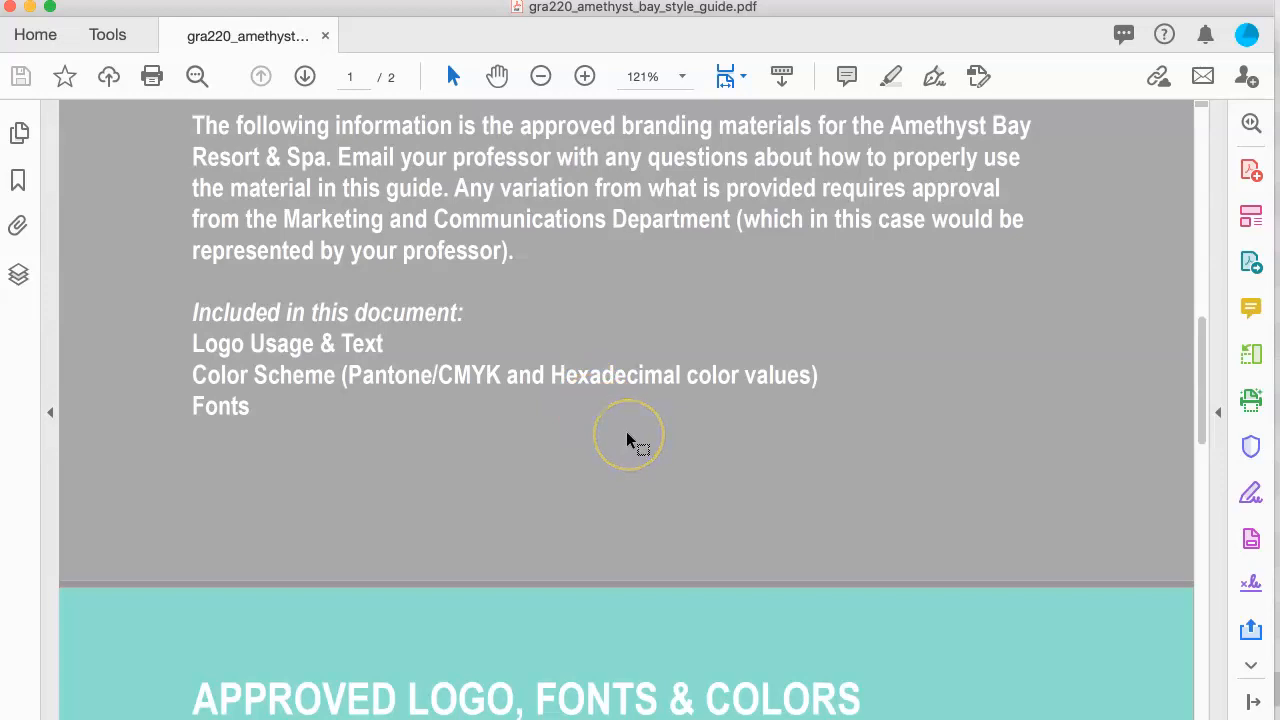
scroll(626, 438, down, 2)
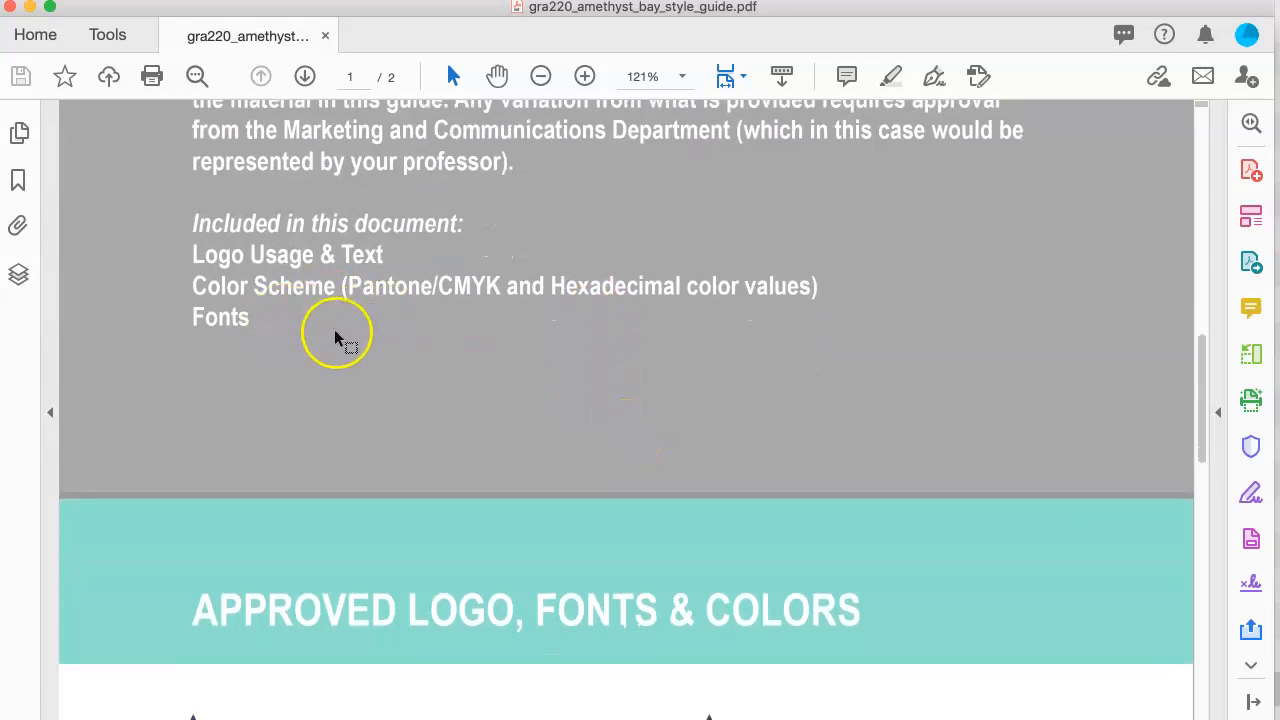
Examine page 2's approved logo variations, fonts, and the Pantone, CMYK, RGB and hexadecimal values of the primary and secondary colors.
scroll(600, 397, down, 4)
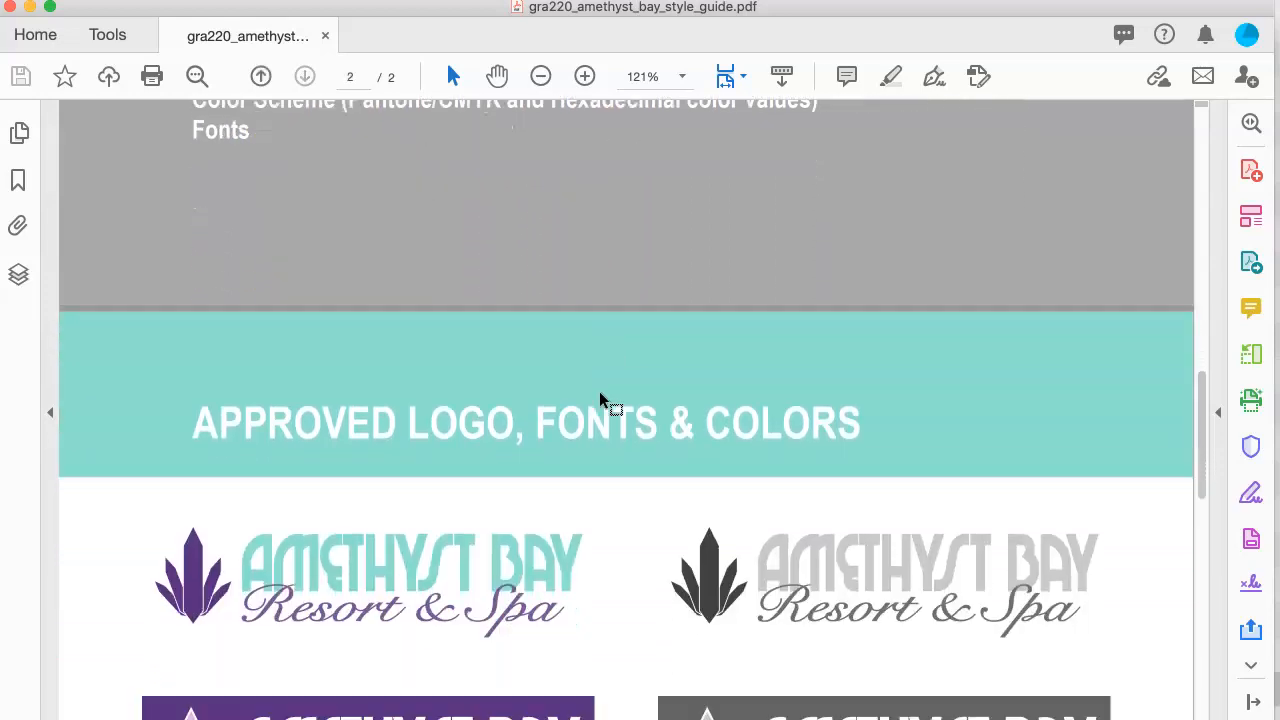
scroll(600, 397, down, 8)
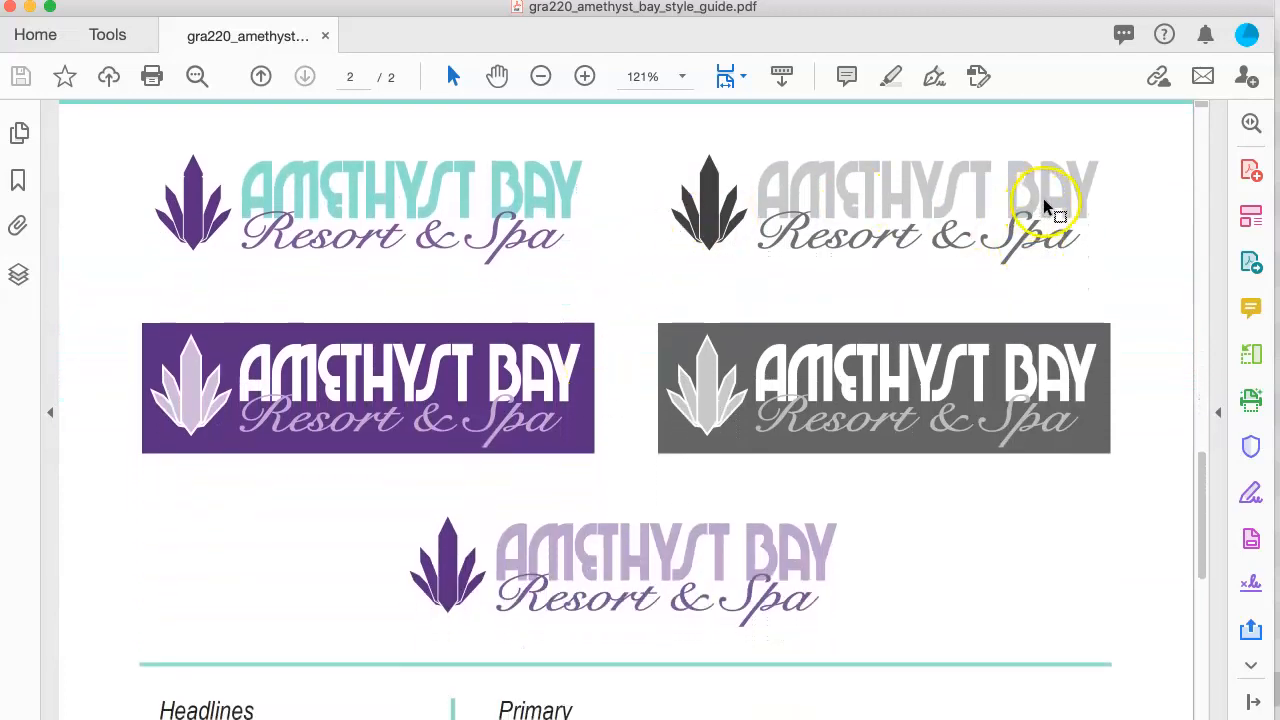
scroll(939, 573, down, 7)
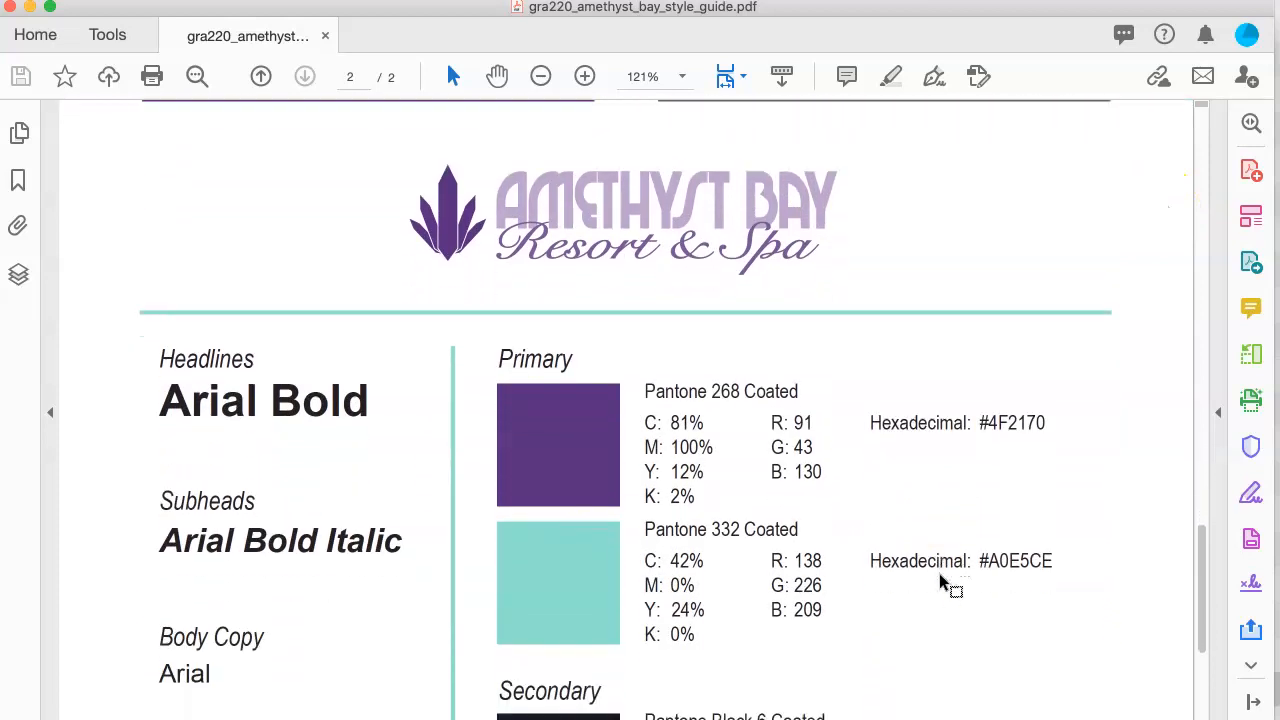
scroll(940, 580, down, 2)
scroll(939, 573, down, 1)
scroll(939, 573, up, 1)
scroll(939, 573, down, 1)
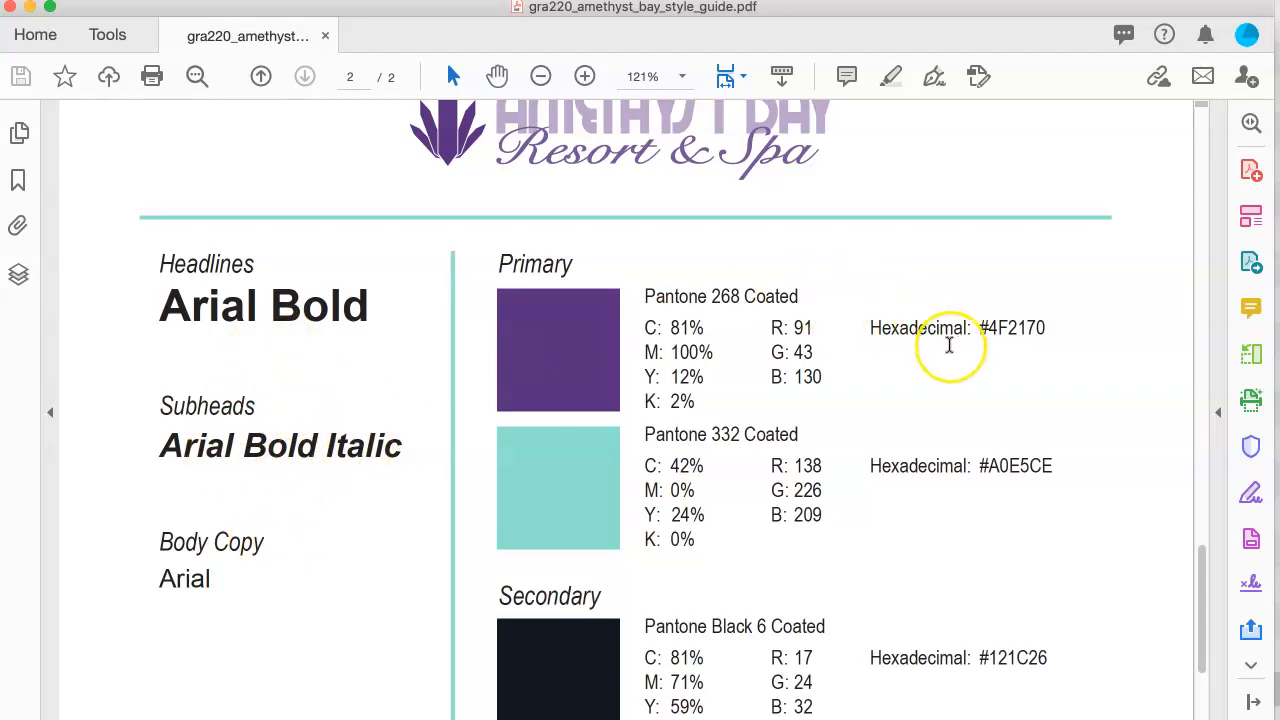
scroll(951, 337, down, 2)
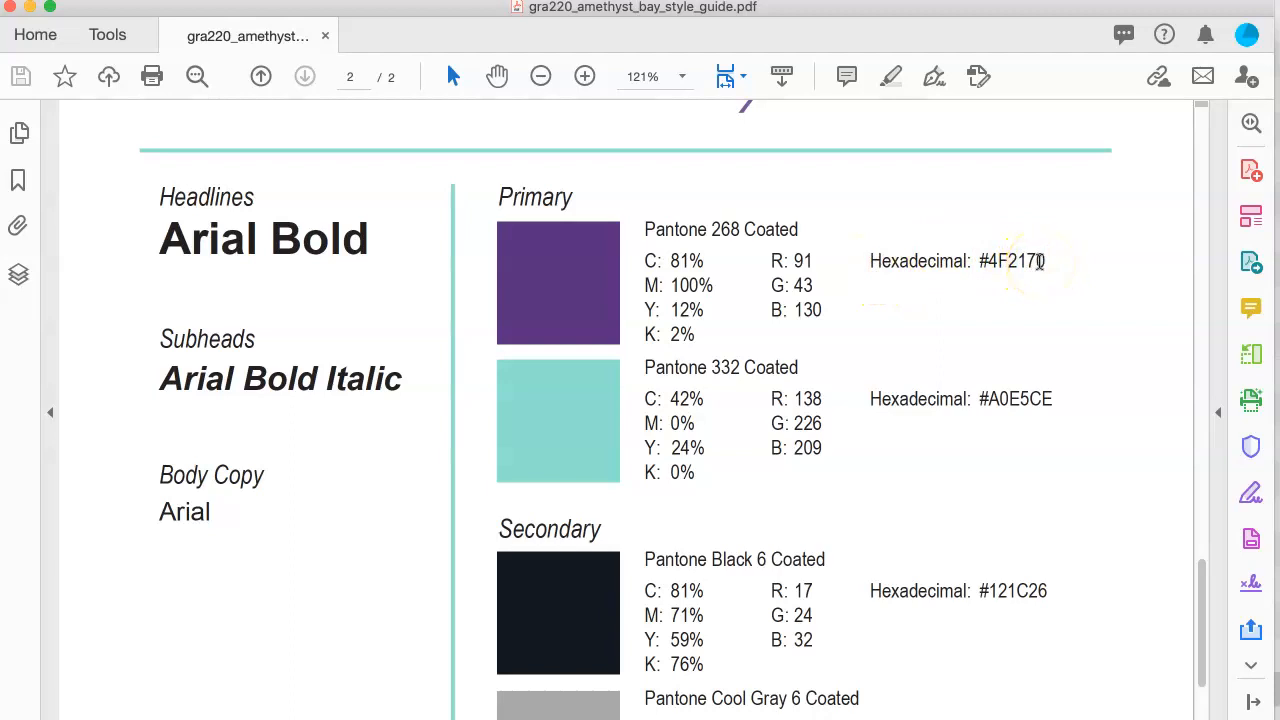
scroll(991, 289, down, 3)
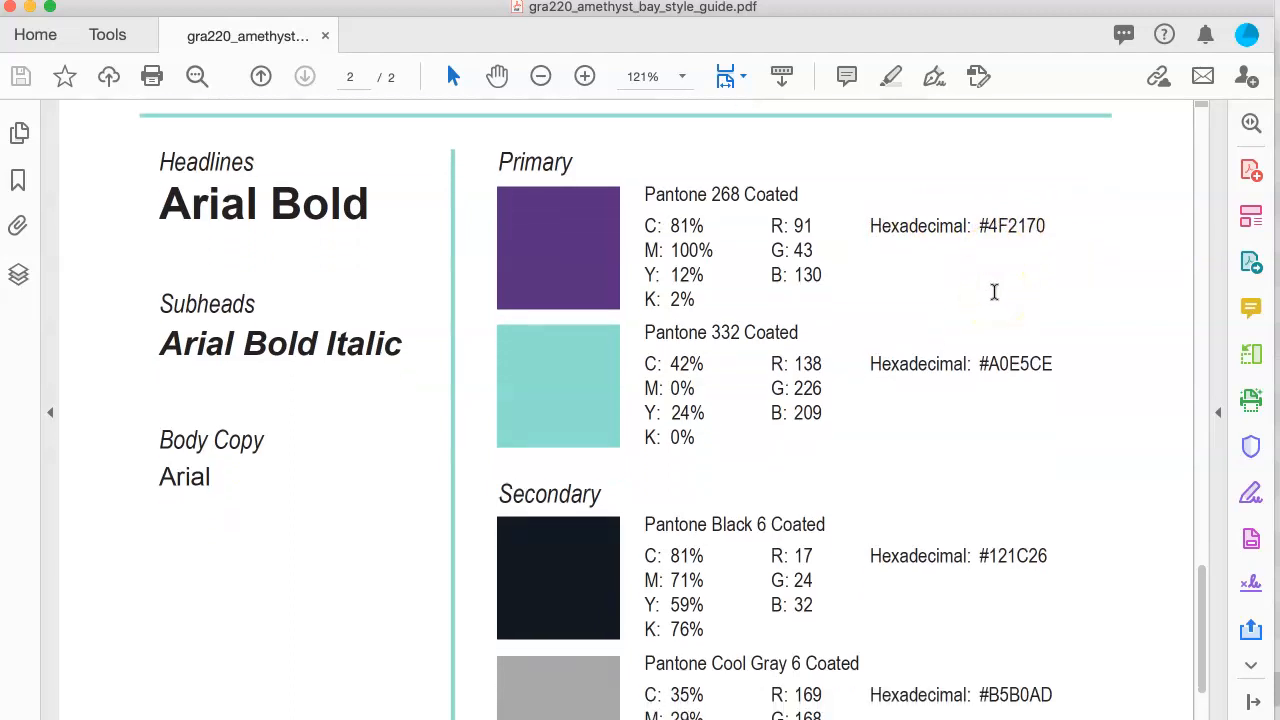
scroll(994, 291, down, 1)
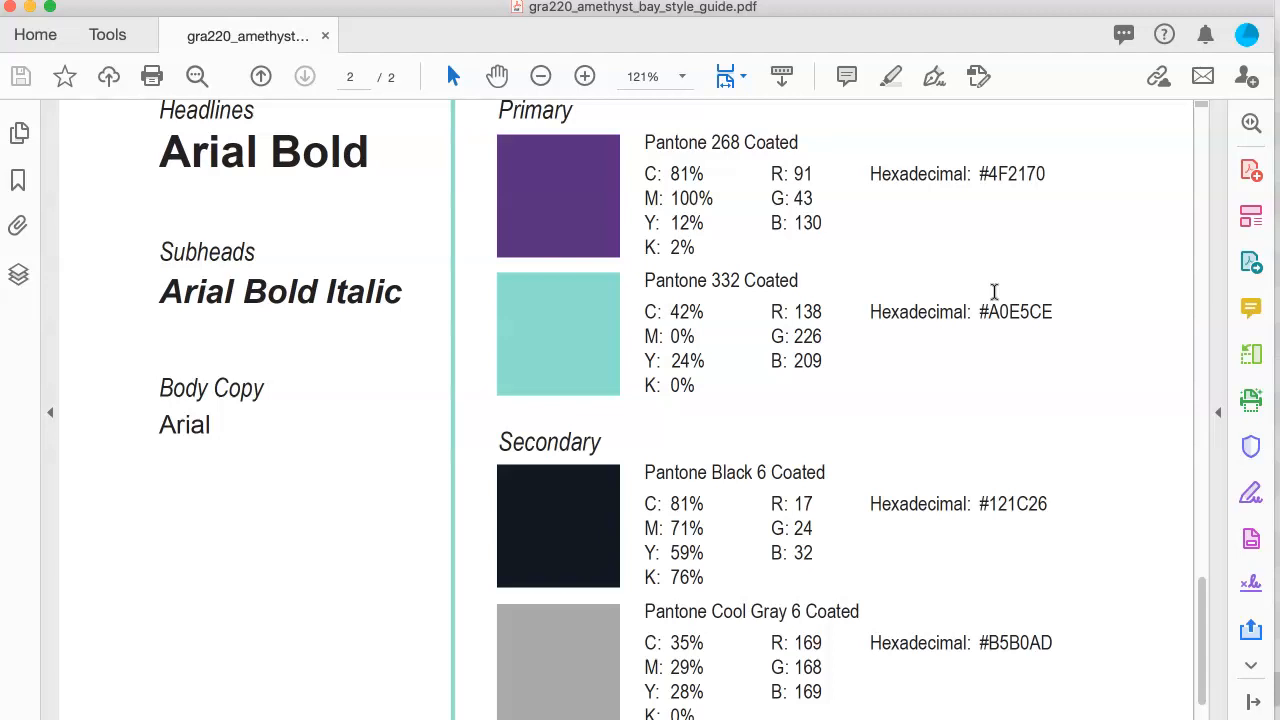
scroll(994, 291, down, 2)
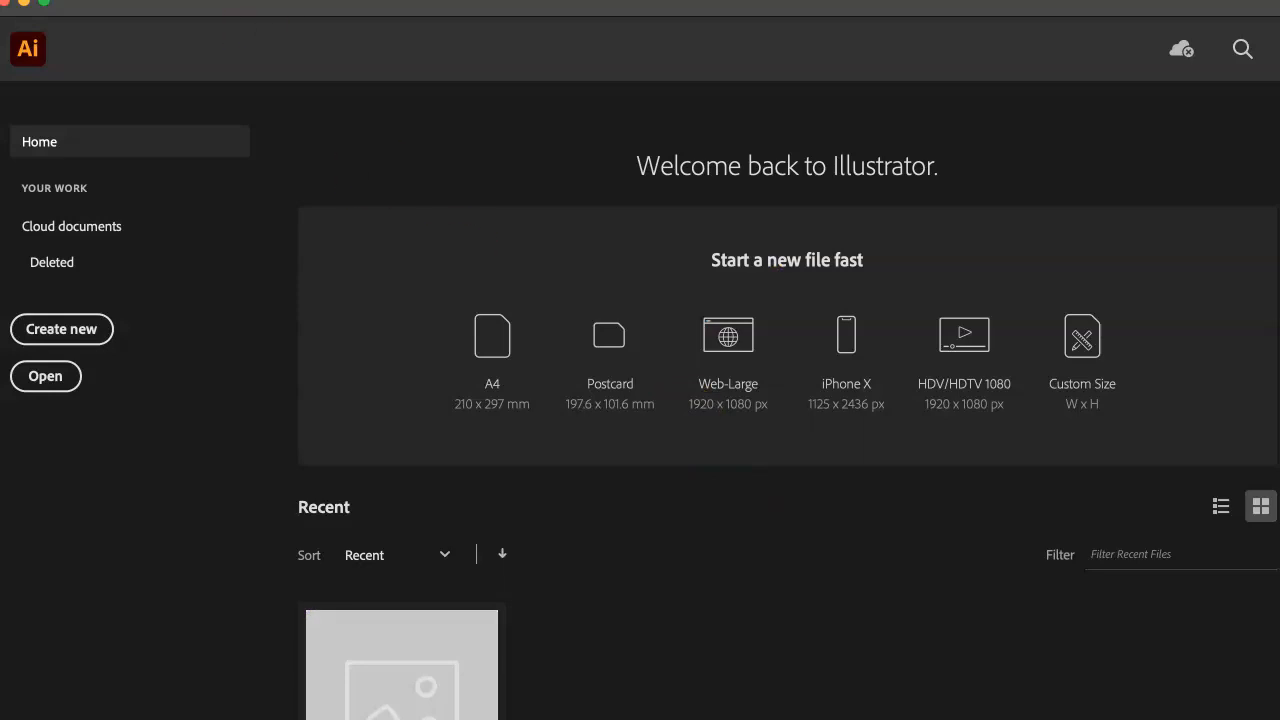
Switch to Illustrator and search This Mac for "amethyst bay style guide" among the files to open.
click(10, 0)
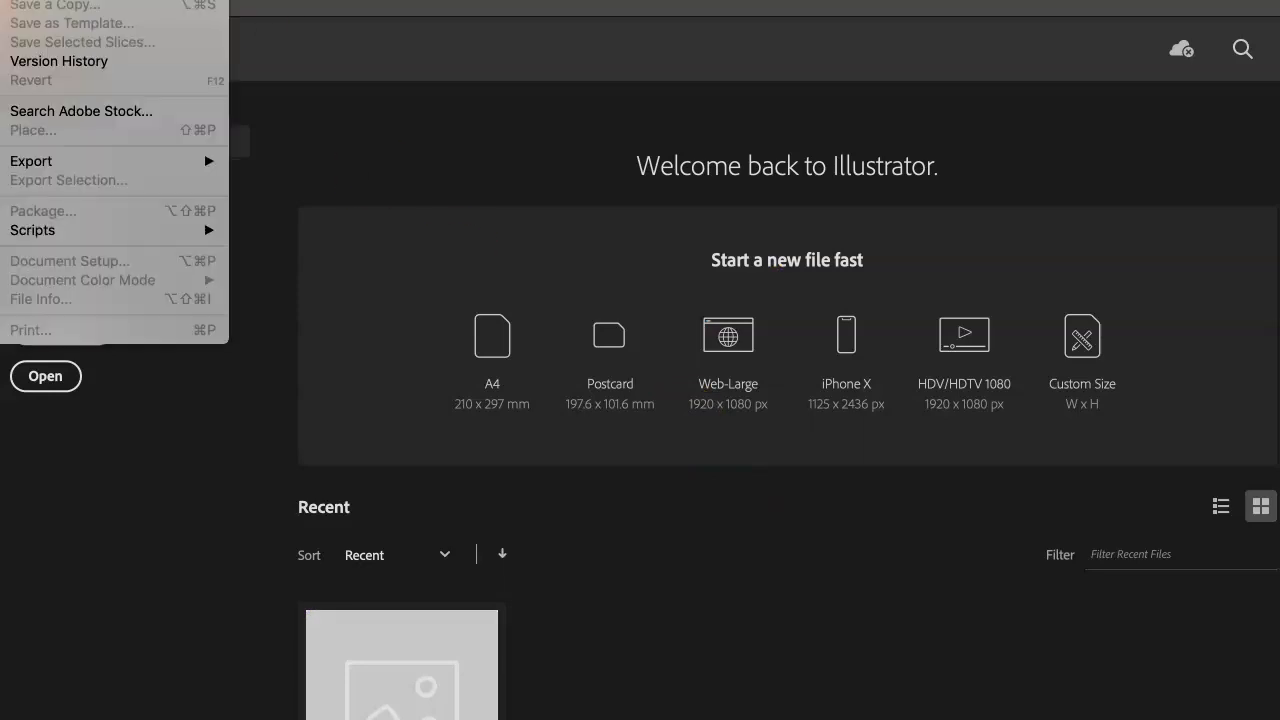
click(30, 0)
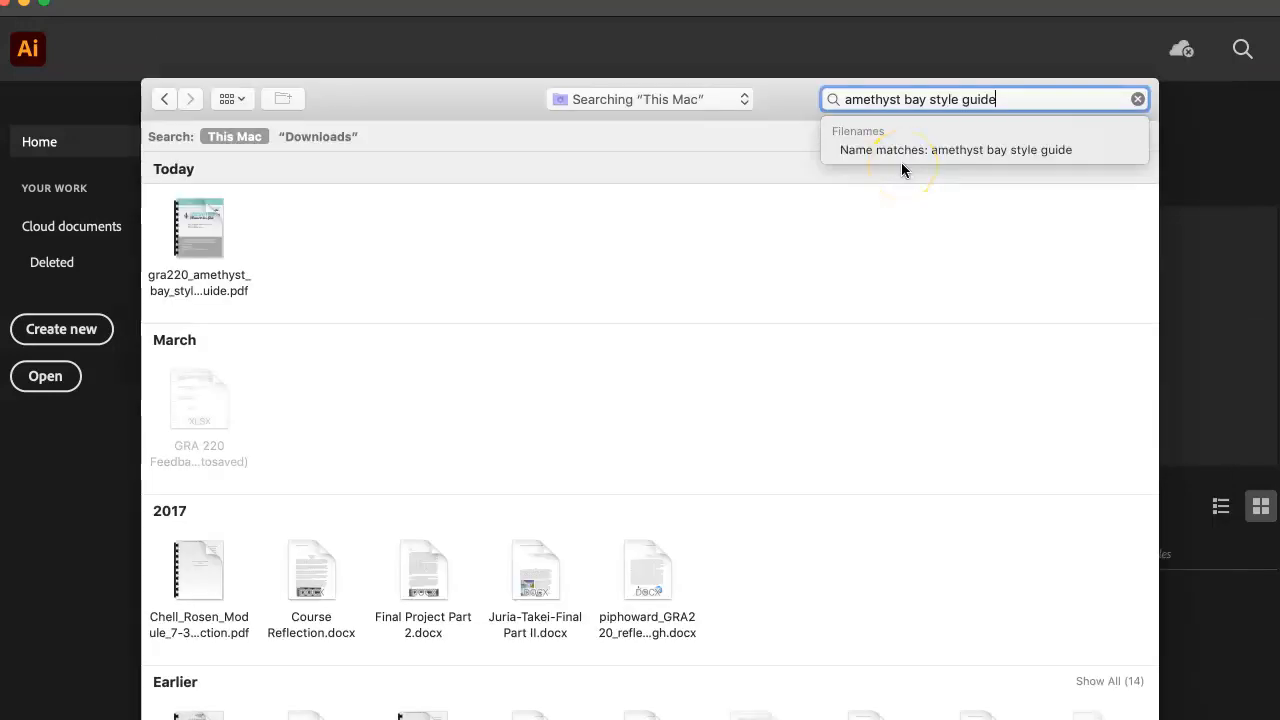
key(Down)
drag(480, 118, 513, 15)
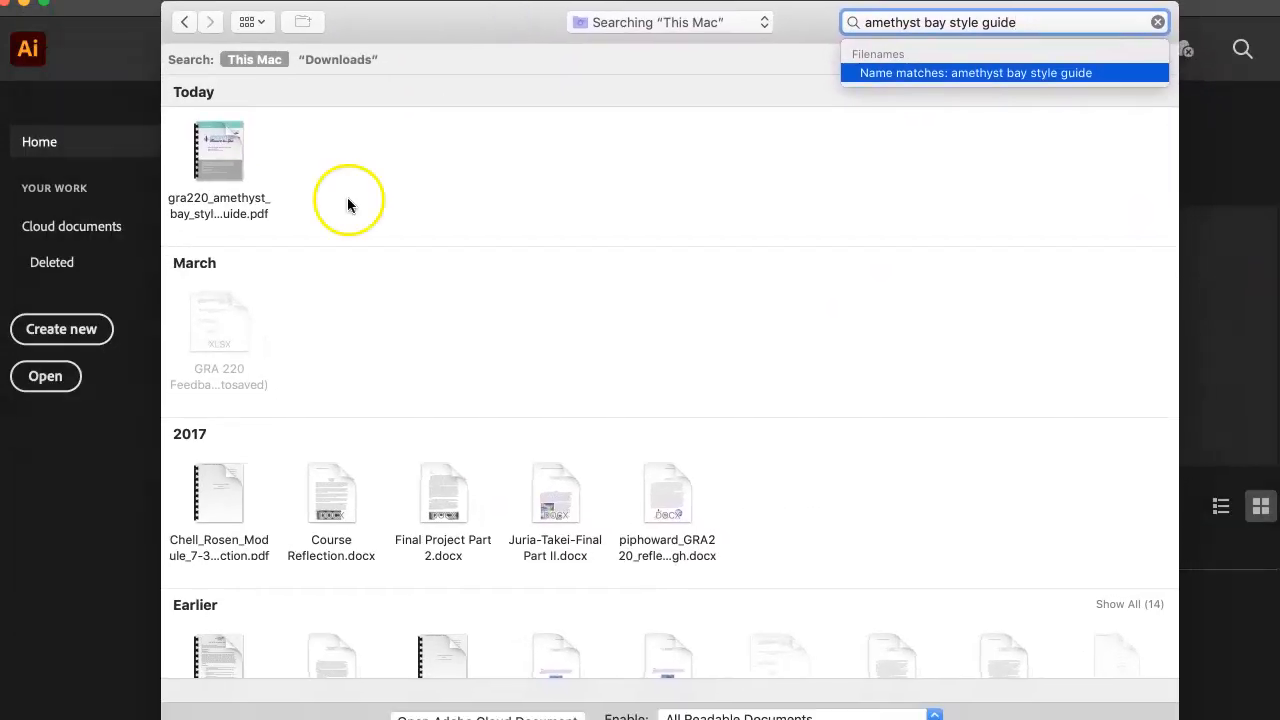
Open gra220_amethyst_bay_style_guide.pdf, discarding outside changes to preserve Illustrator editing capabilities.
click(217, 150)
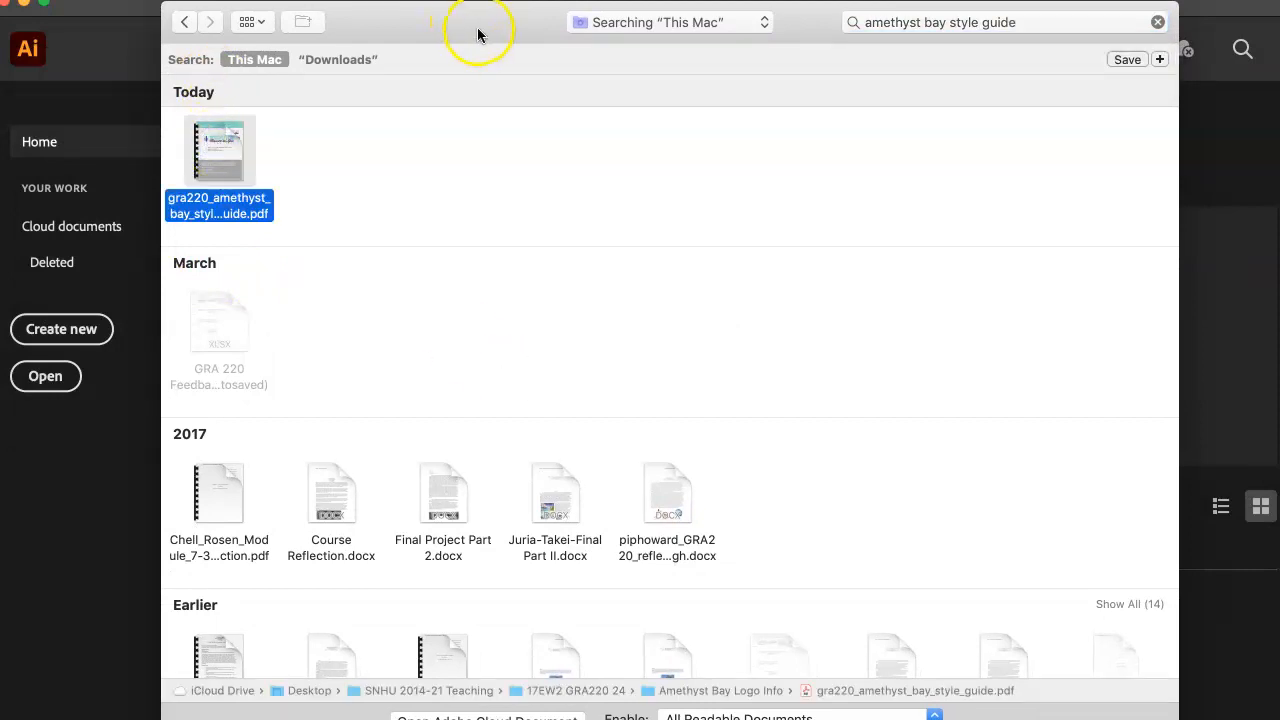
drag(478, 35, 413, 0)
click(1066, 628)
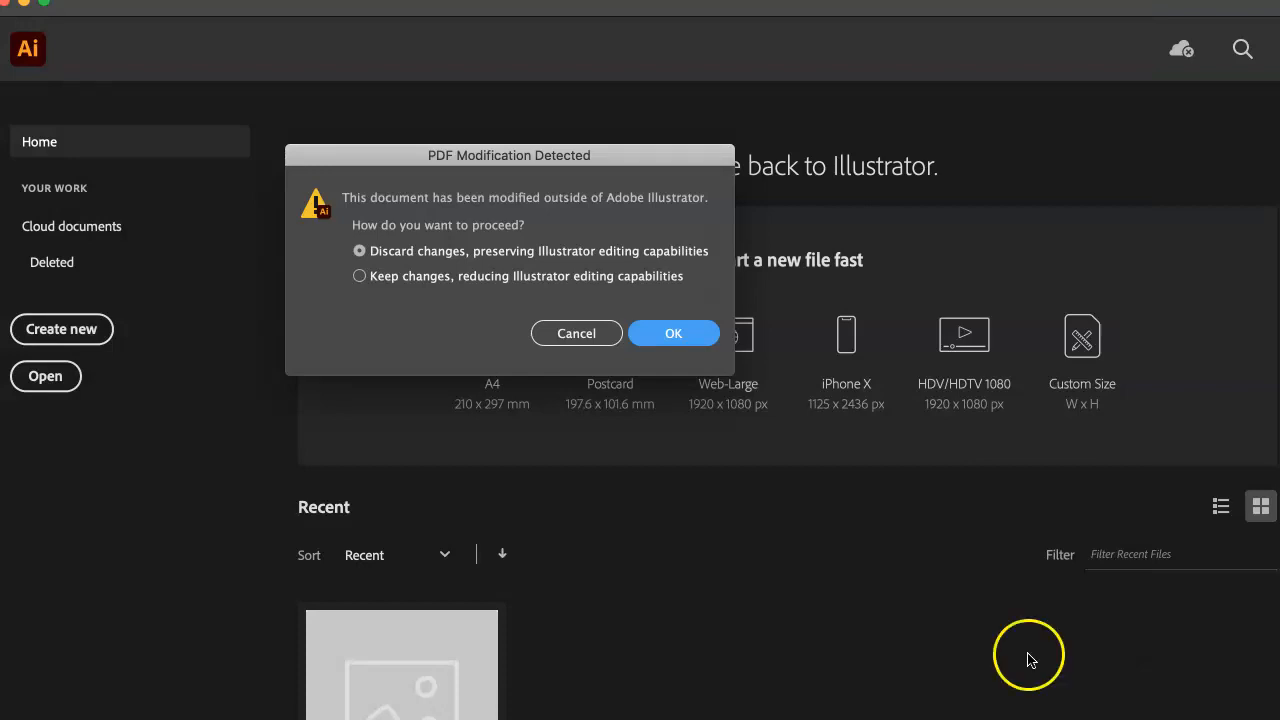
click(675, 341)
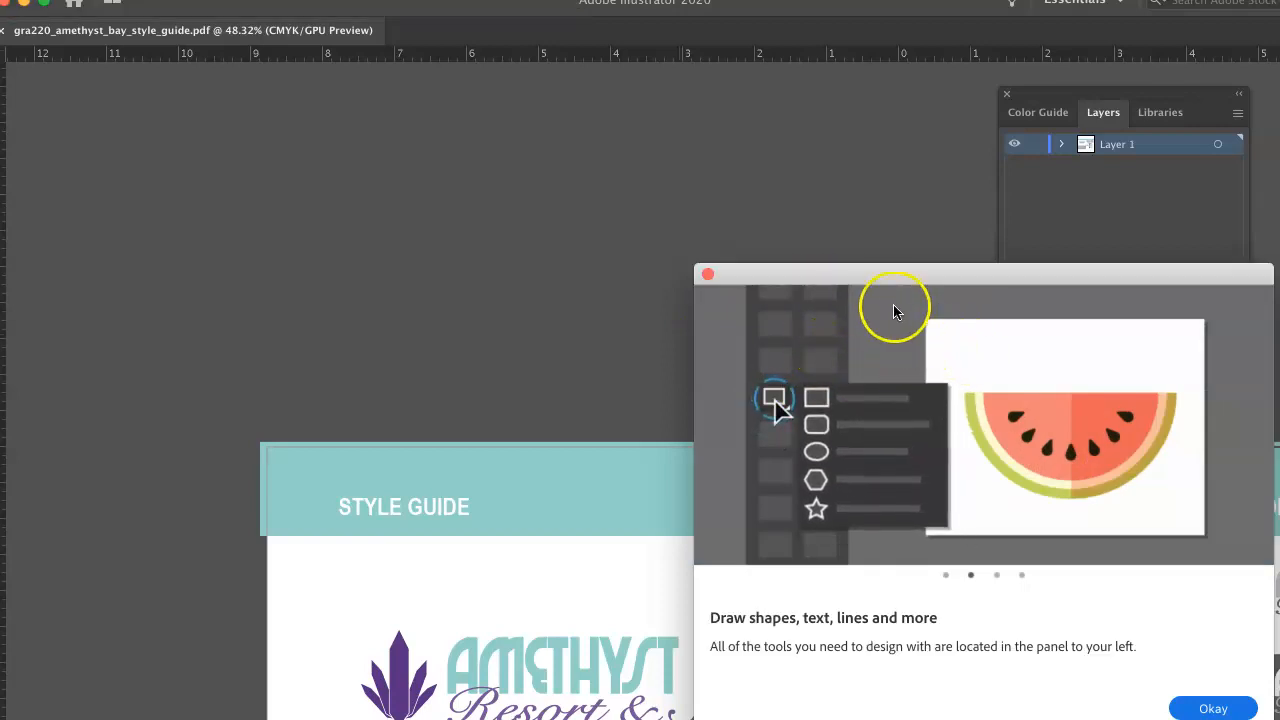
Dismiss the introductory tips window and look over the style guide's first artboard.
drag(881, 276, 704, 260)
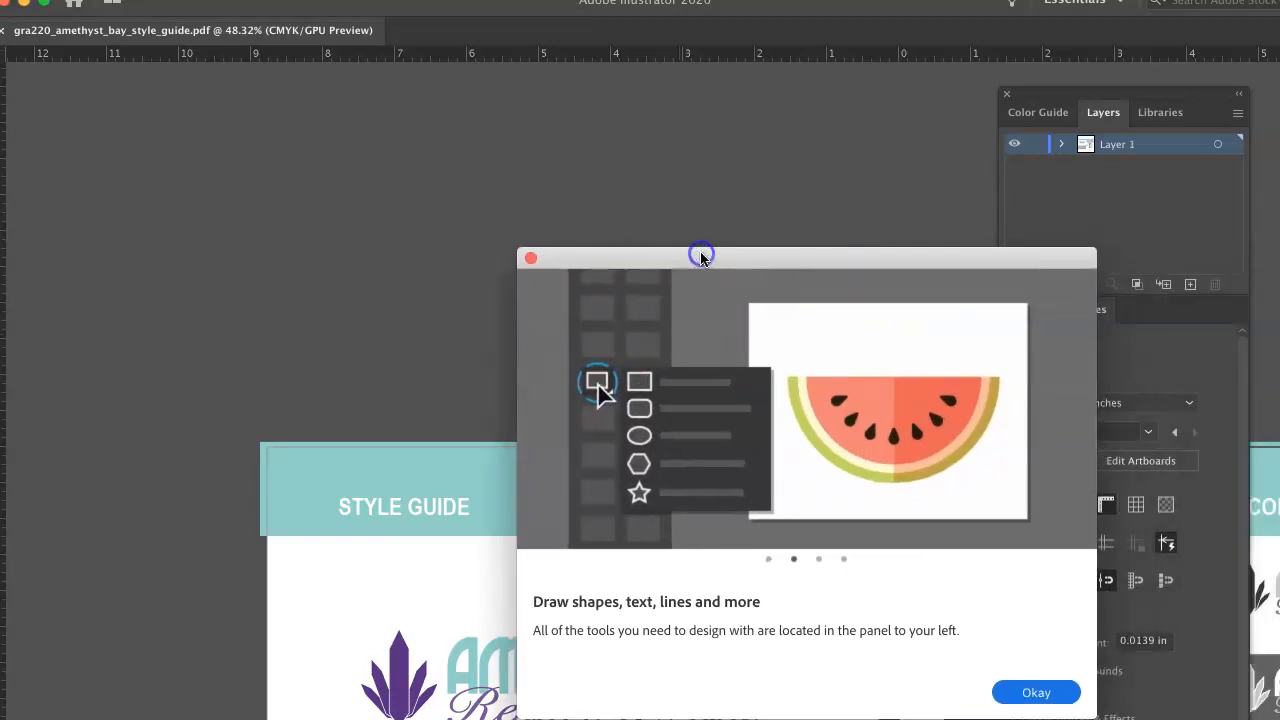
click(531, 260)
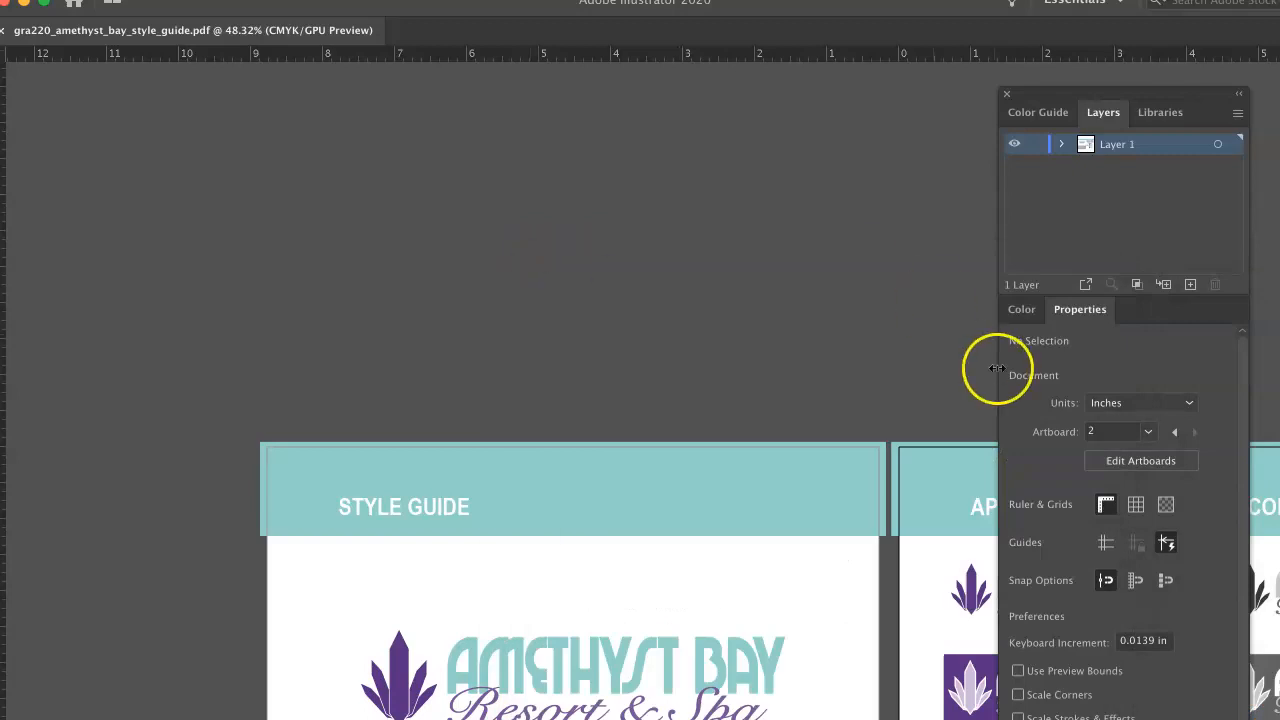
scroll(570, 400, down, 10)
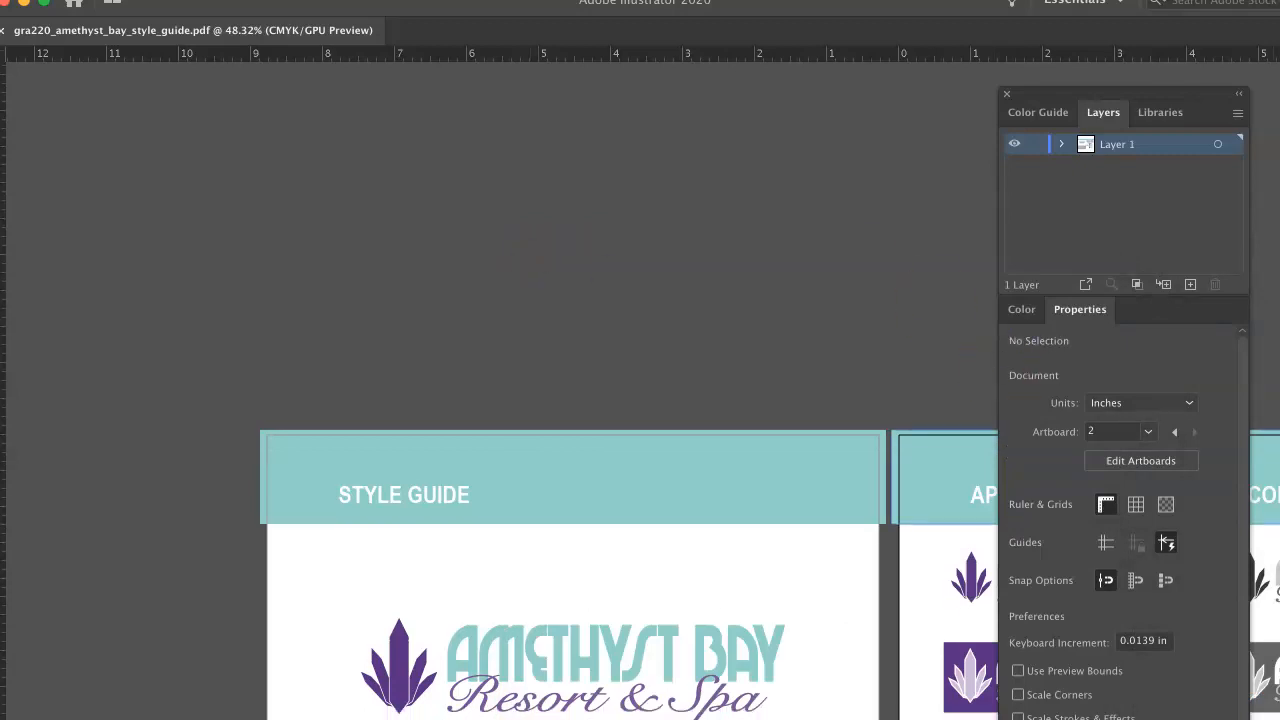
scroll(570, 400, up, 6)
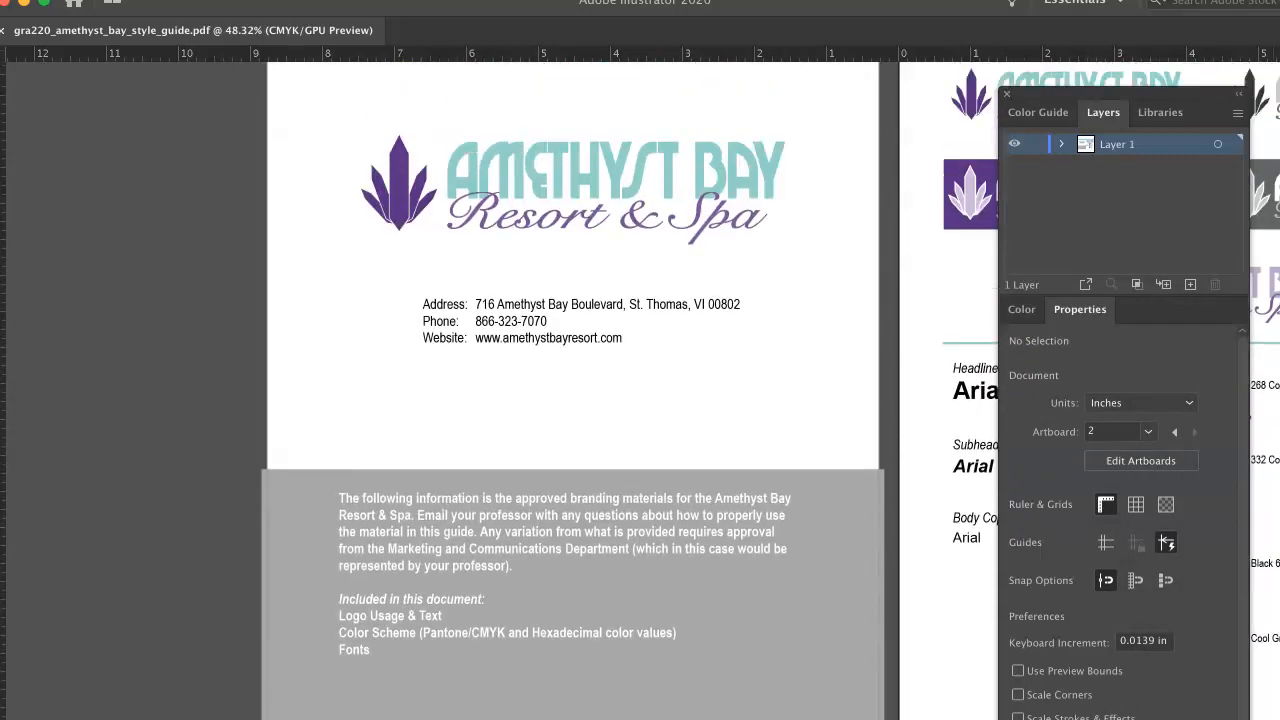
scroll(570, 400, down, 2)
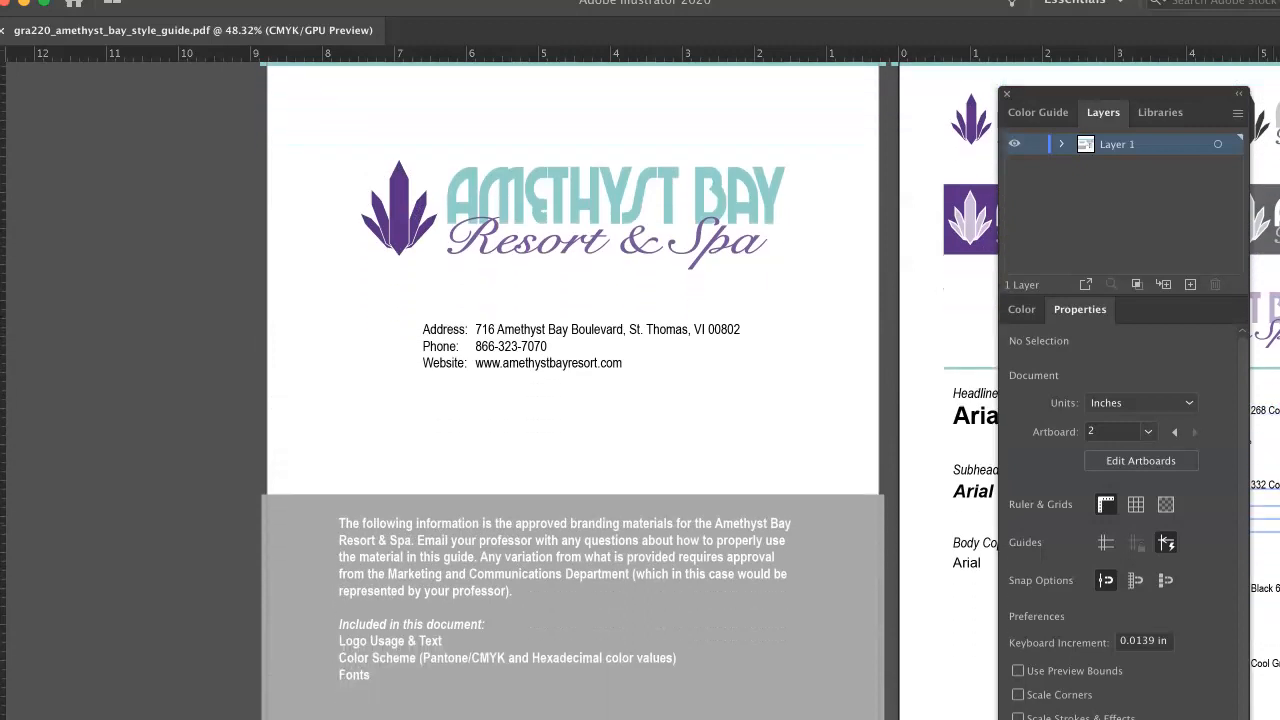
Reposition the floating Layers and Properties panel group to uncover the second artboard.
drag(1060, 94, 1060, 2)
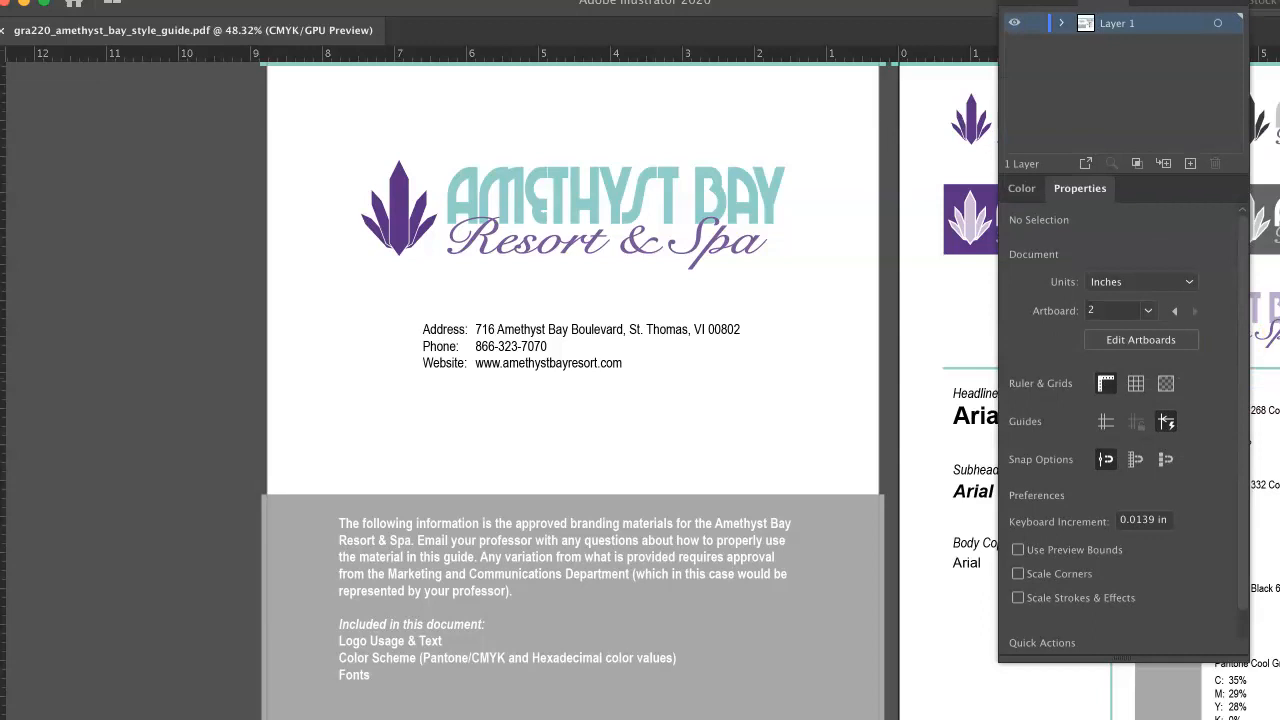
click(393, 0)
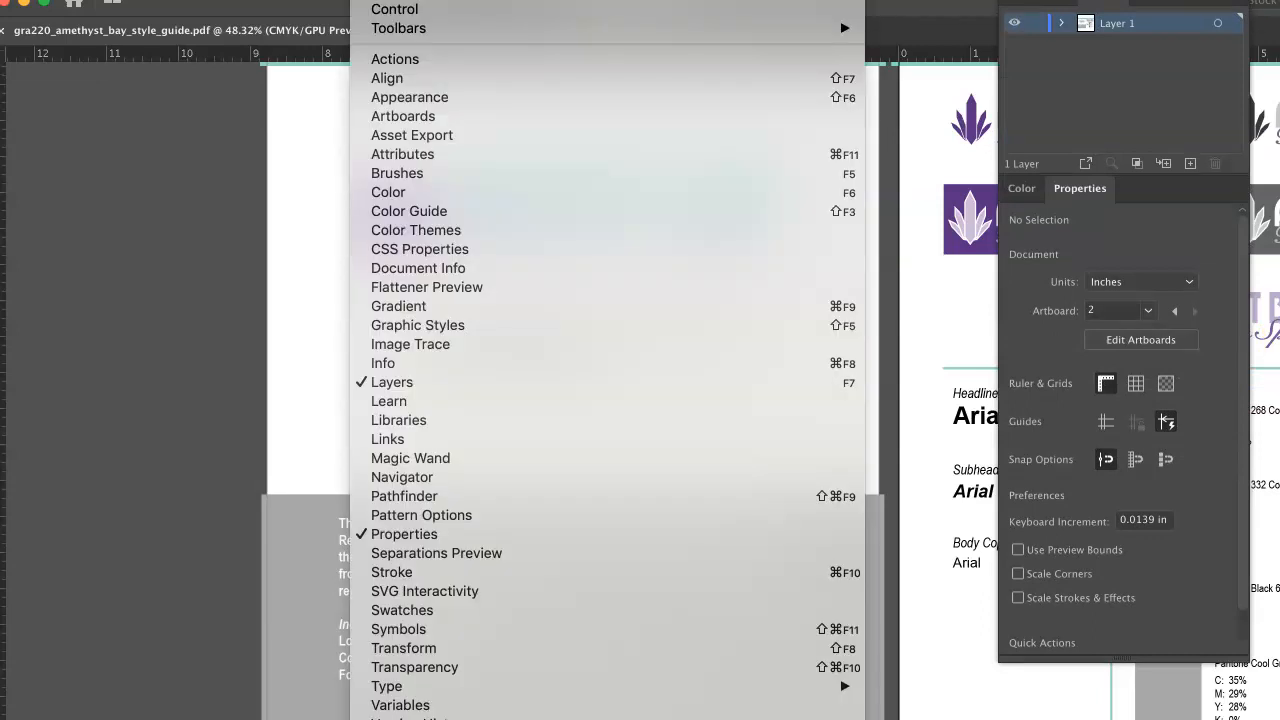
key(Escape)
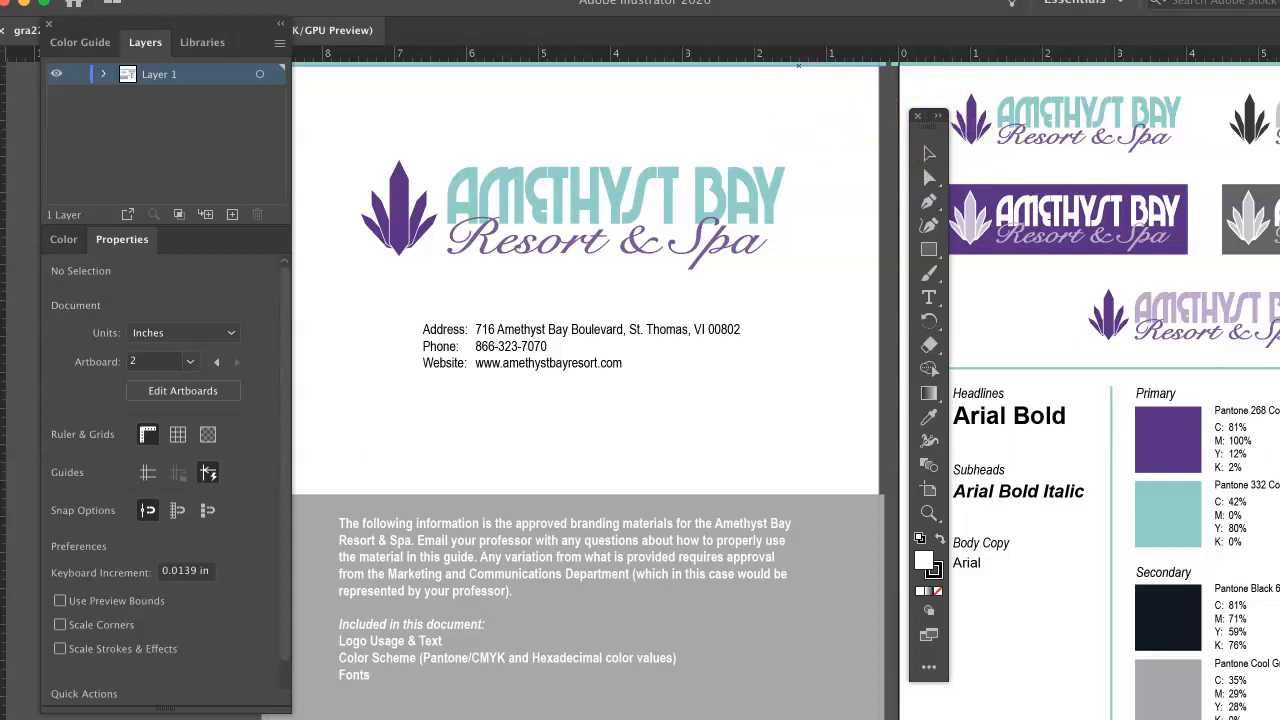
click(382, 0)
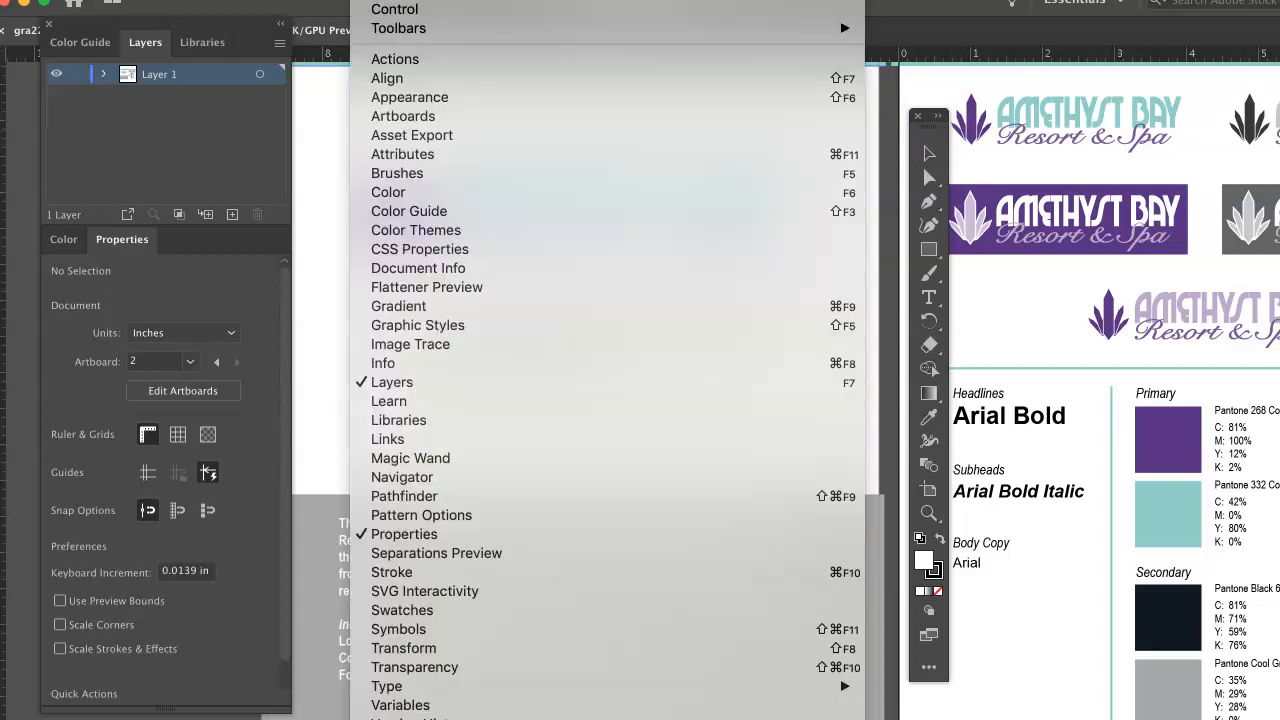
mouse_move(400, 0)
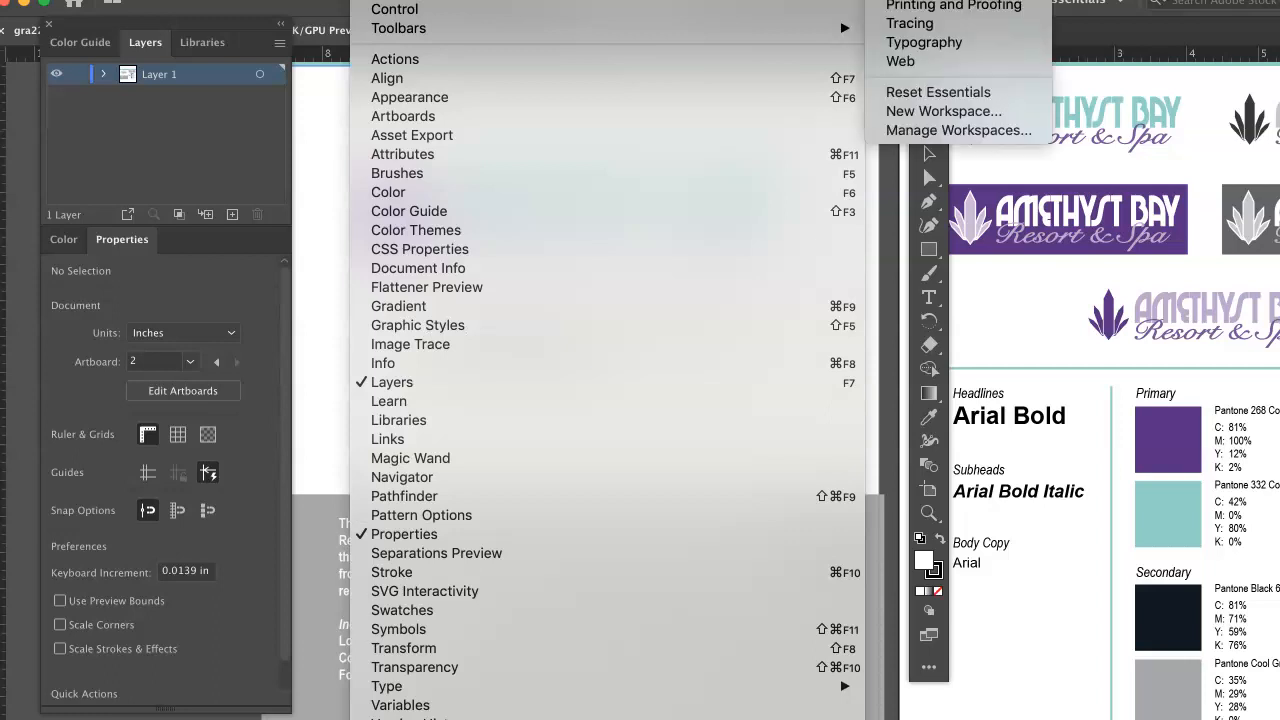
mouse_move(320, 0)
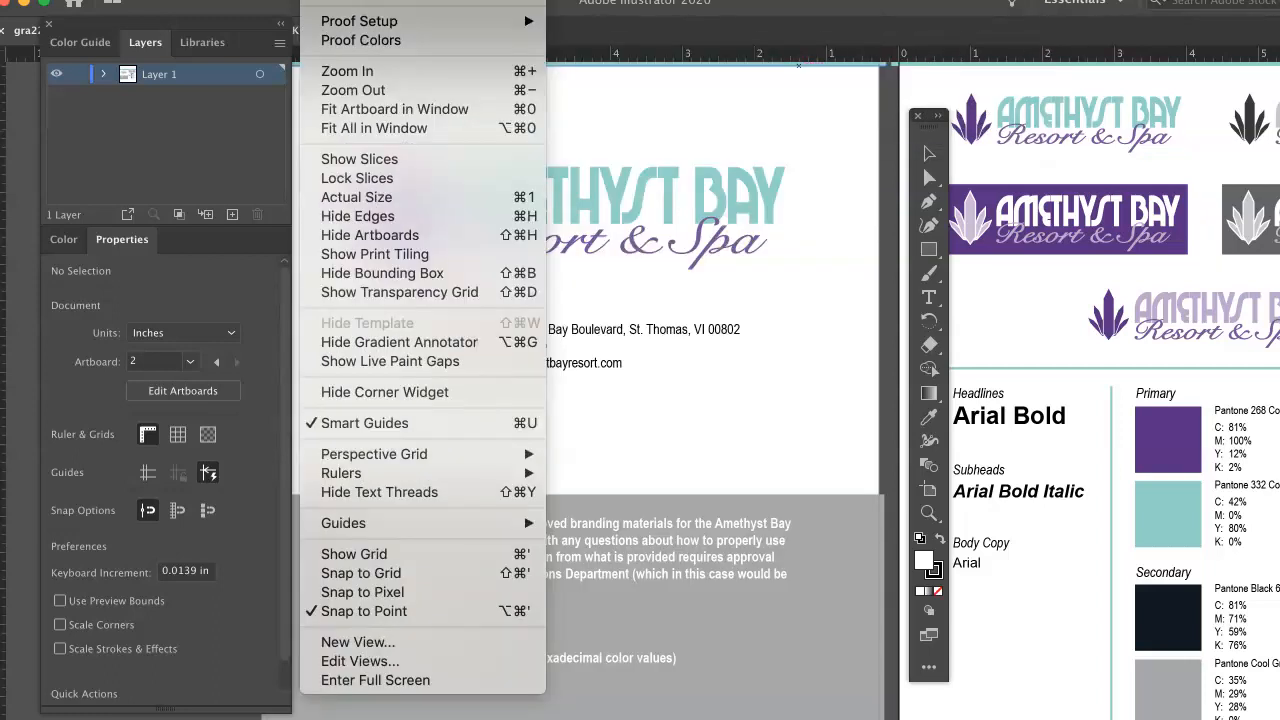
key(Escape)
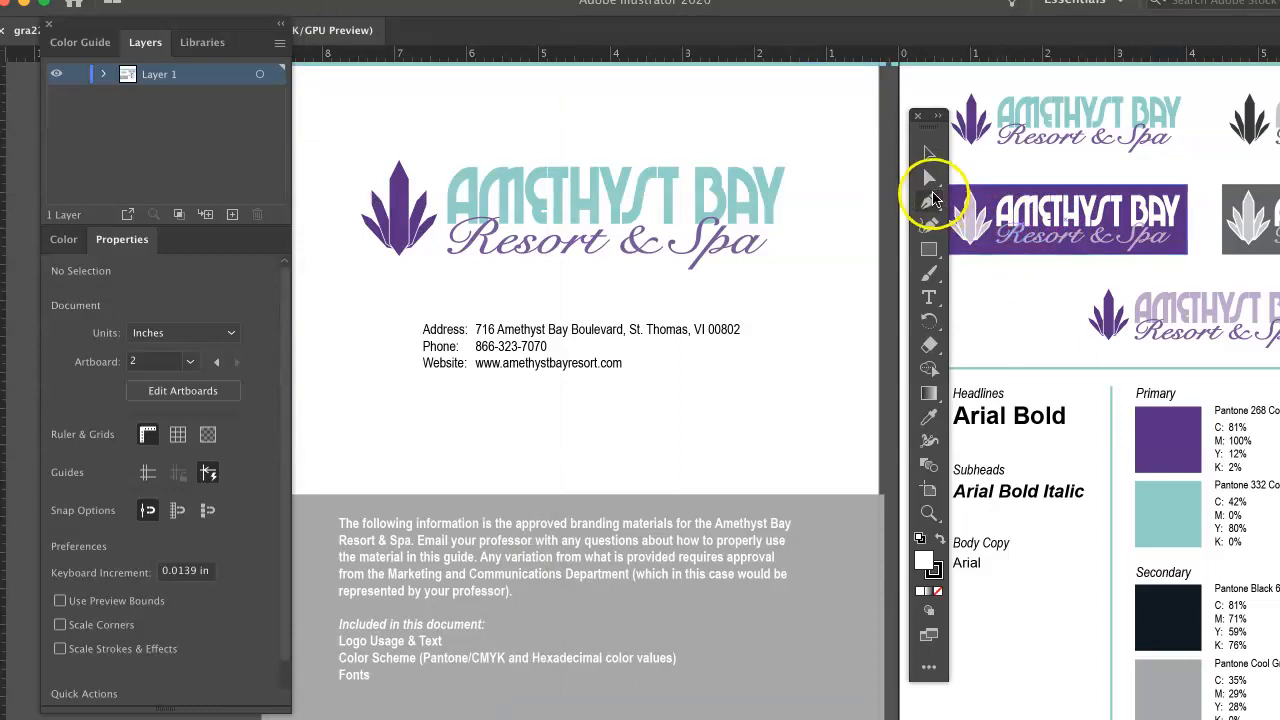
Select the whole Amethyst Bay Resort & Spa logo above the address block with the Direct Selection tool and copy it.
click(928, 179)
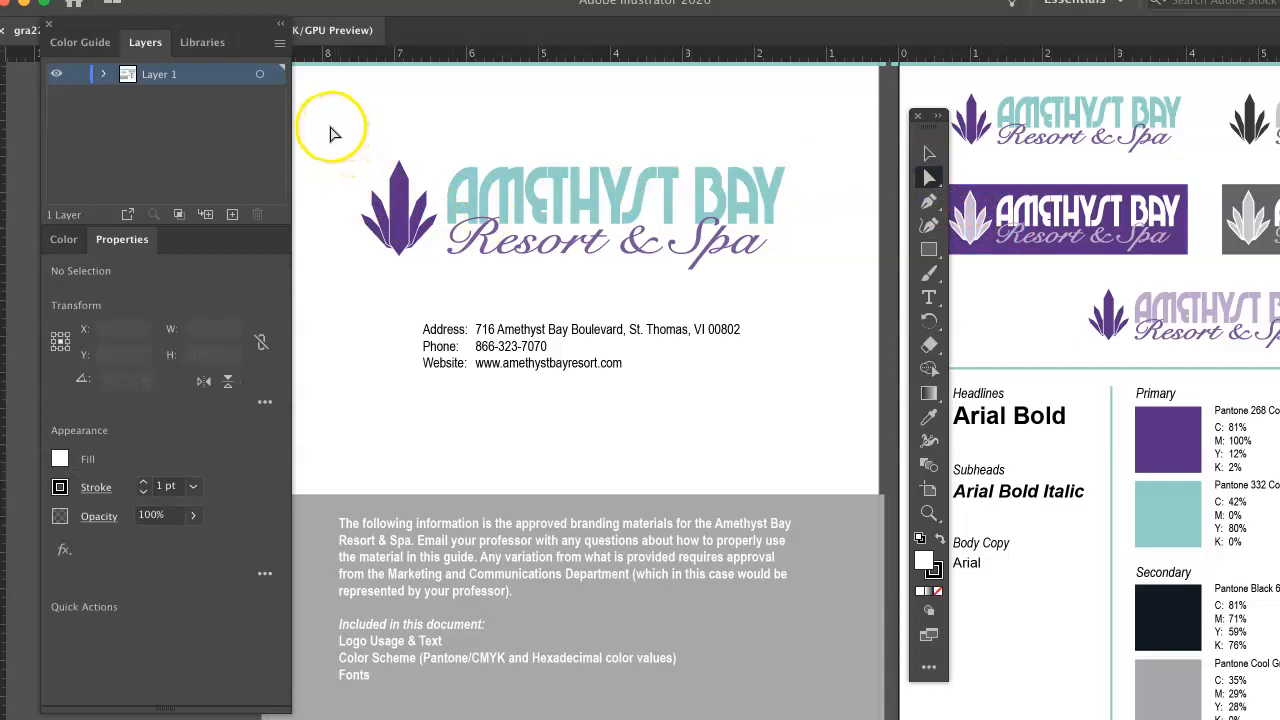
drag(328, 126, 811, 285)
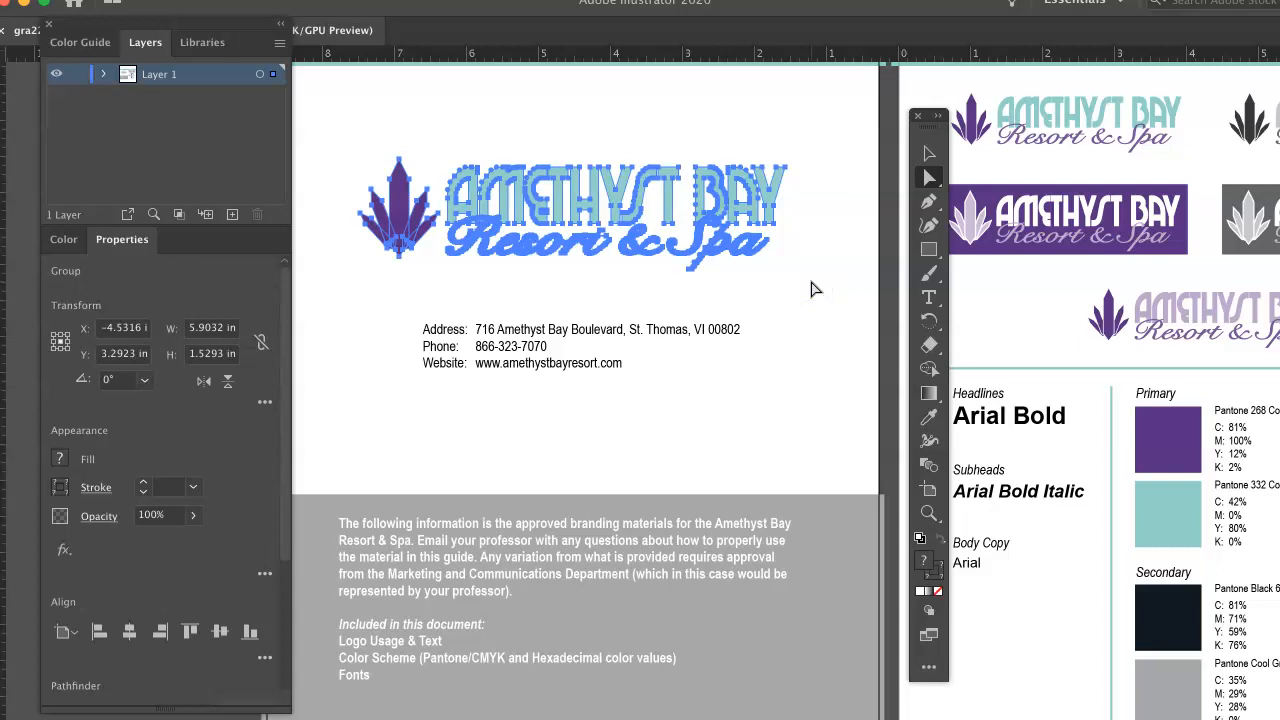
key(super+c)
Create a new print document from the Letter preset, 612 x 792 pt, portrait, in CMYK Color at High (300 ppi).
click(10, 0)
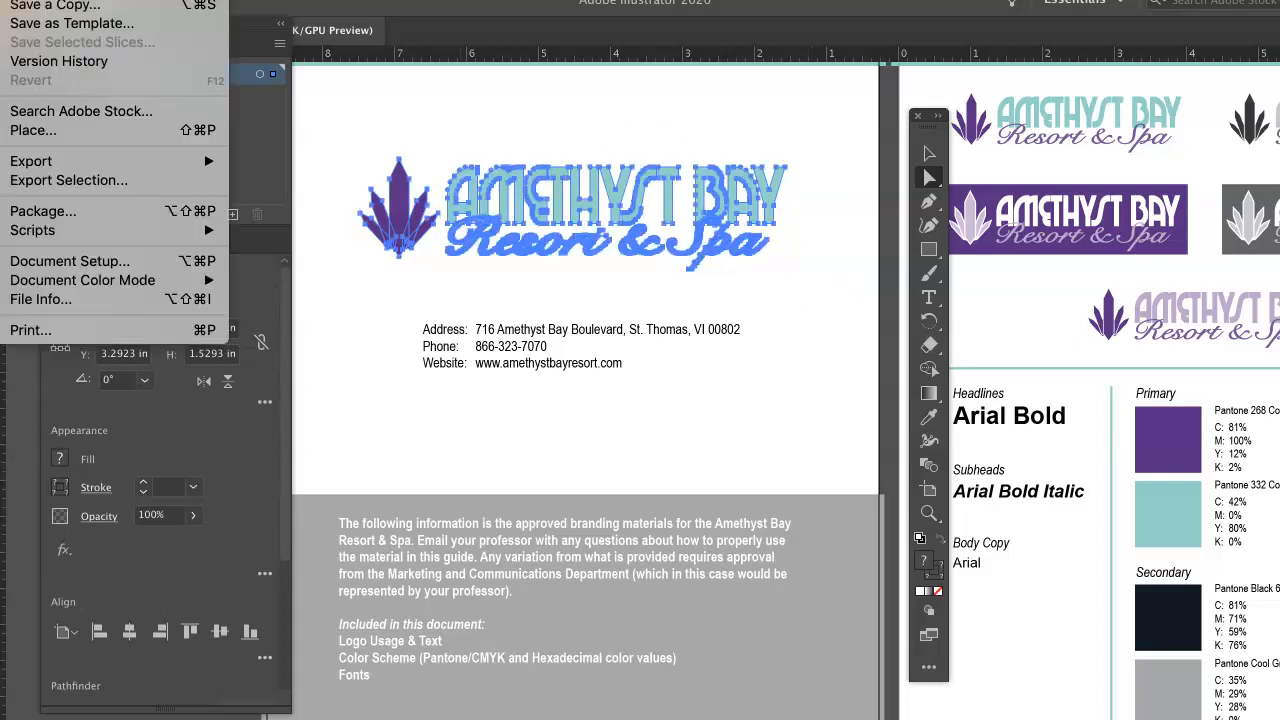
click(28, 0)
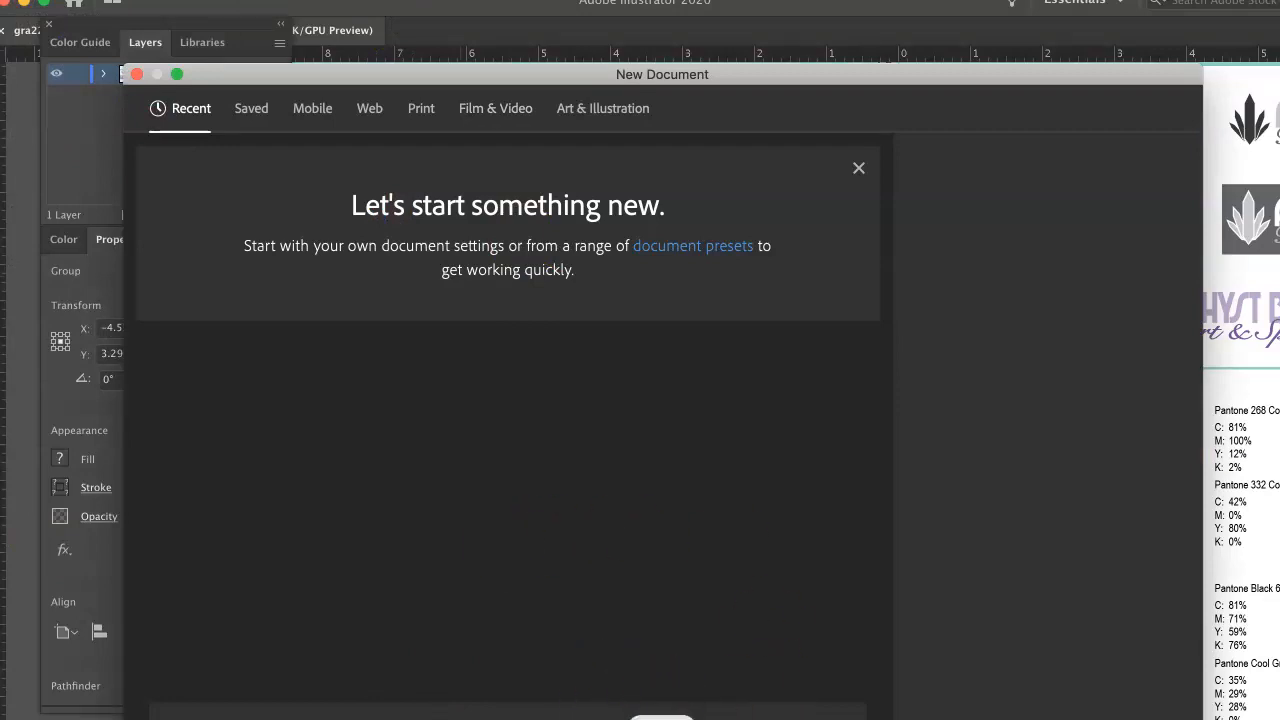
click(662, 718)
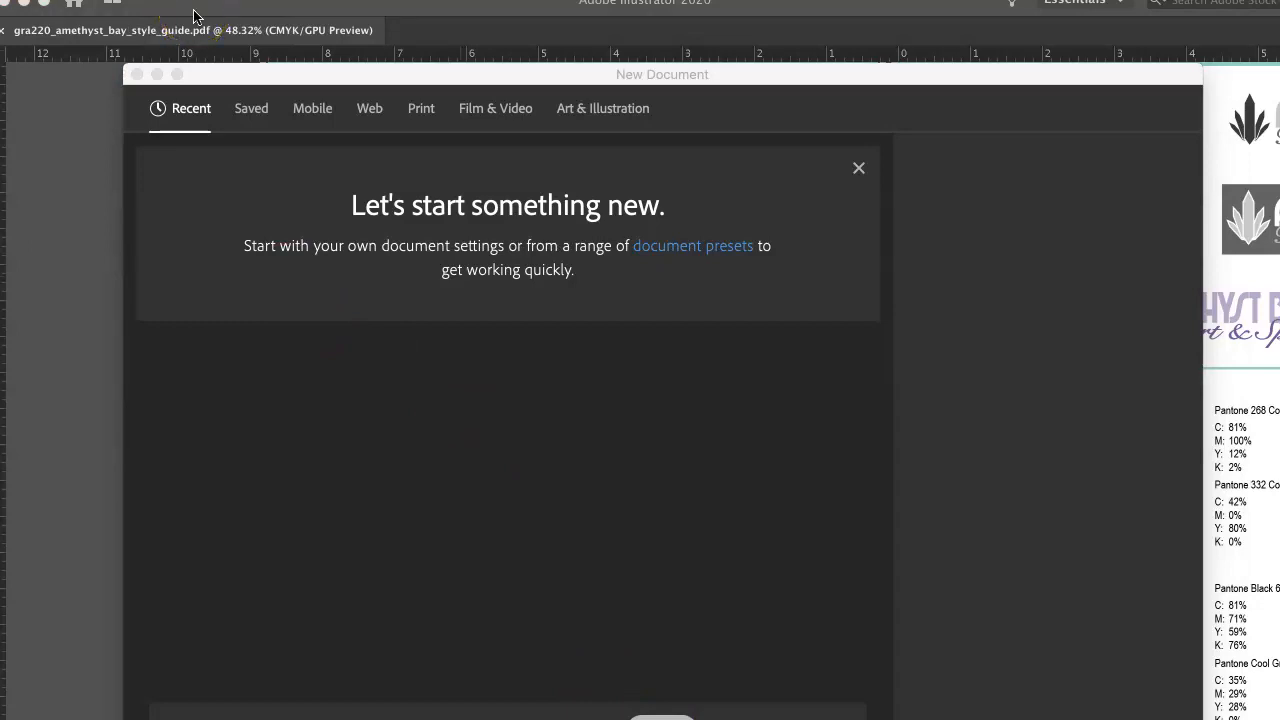
click(800, 596)
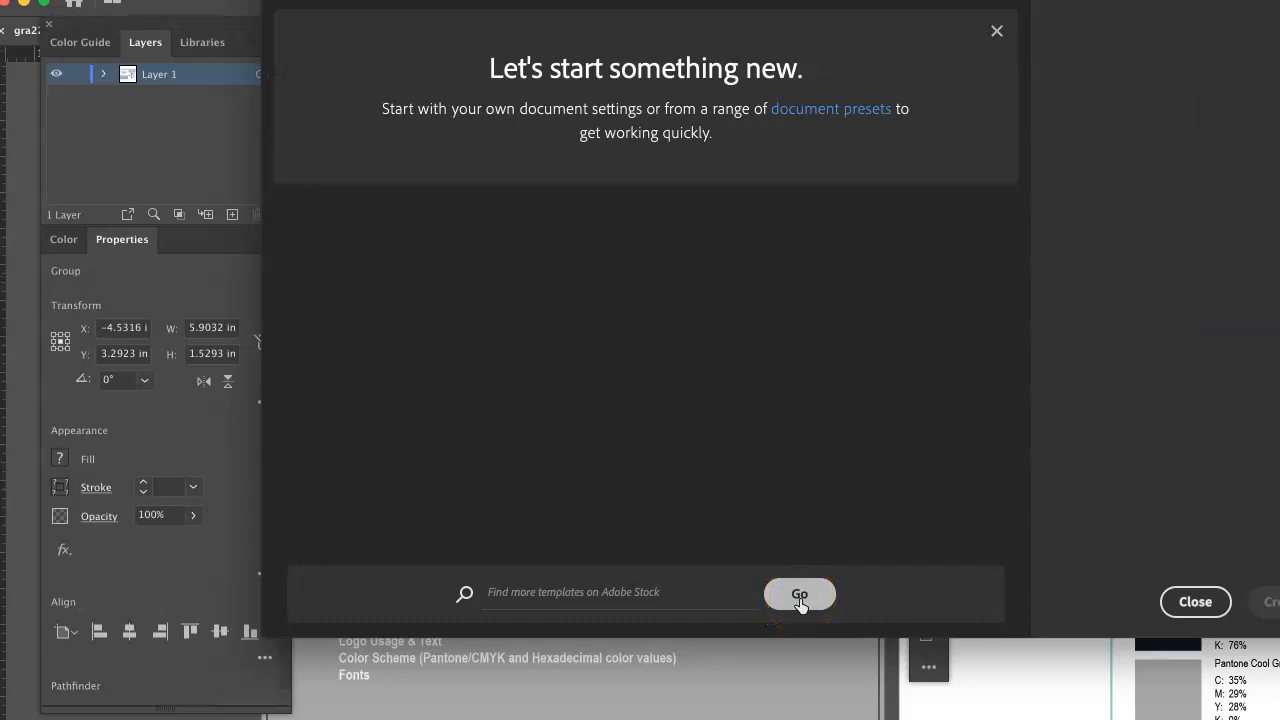
drag(551, 2, 500, 106)
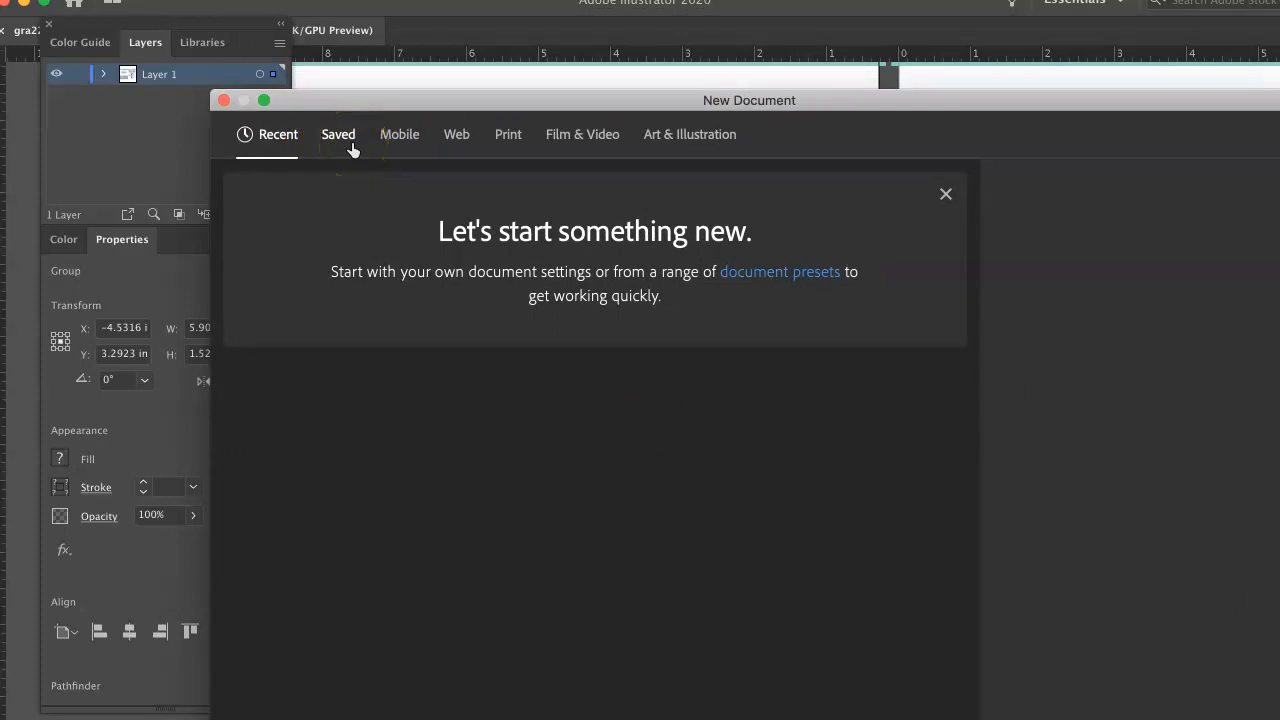
click(508, 136)
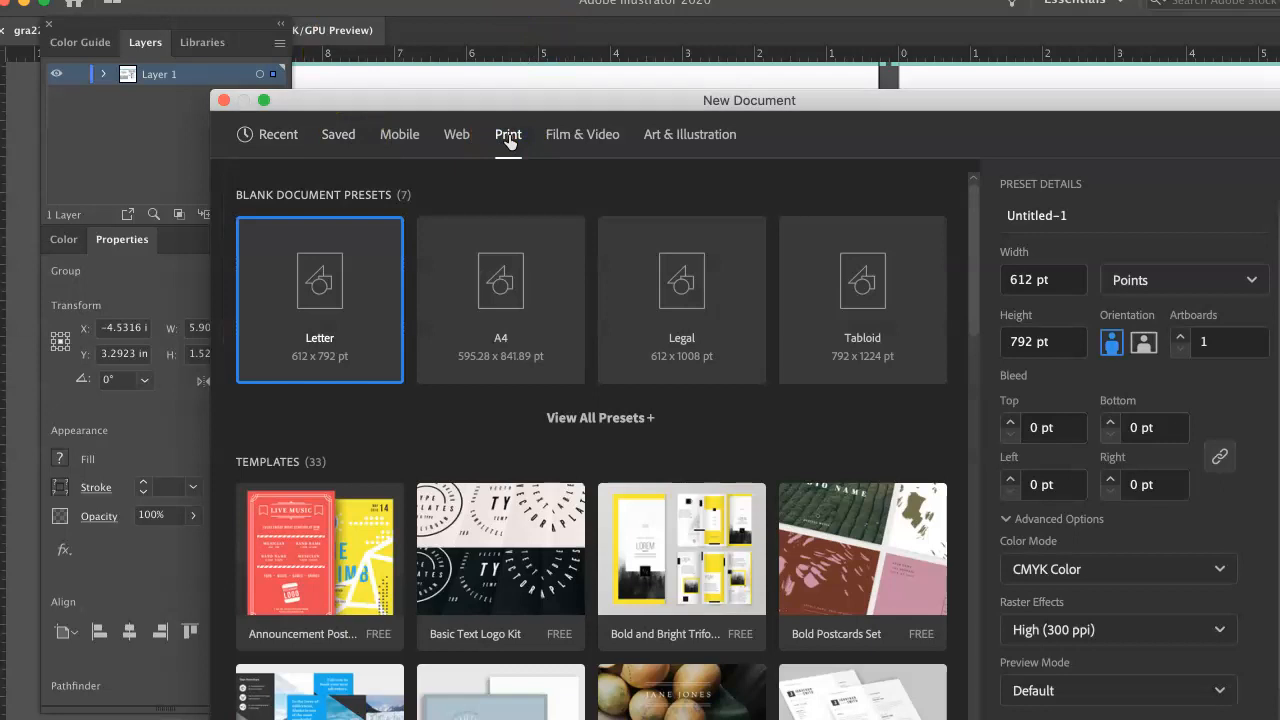
drag(487, 98, 384, 31)
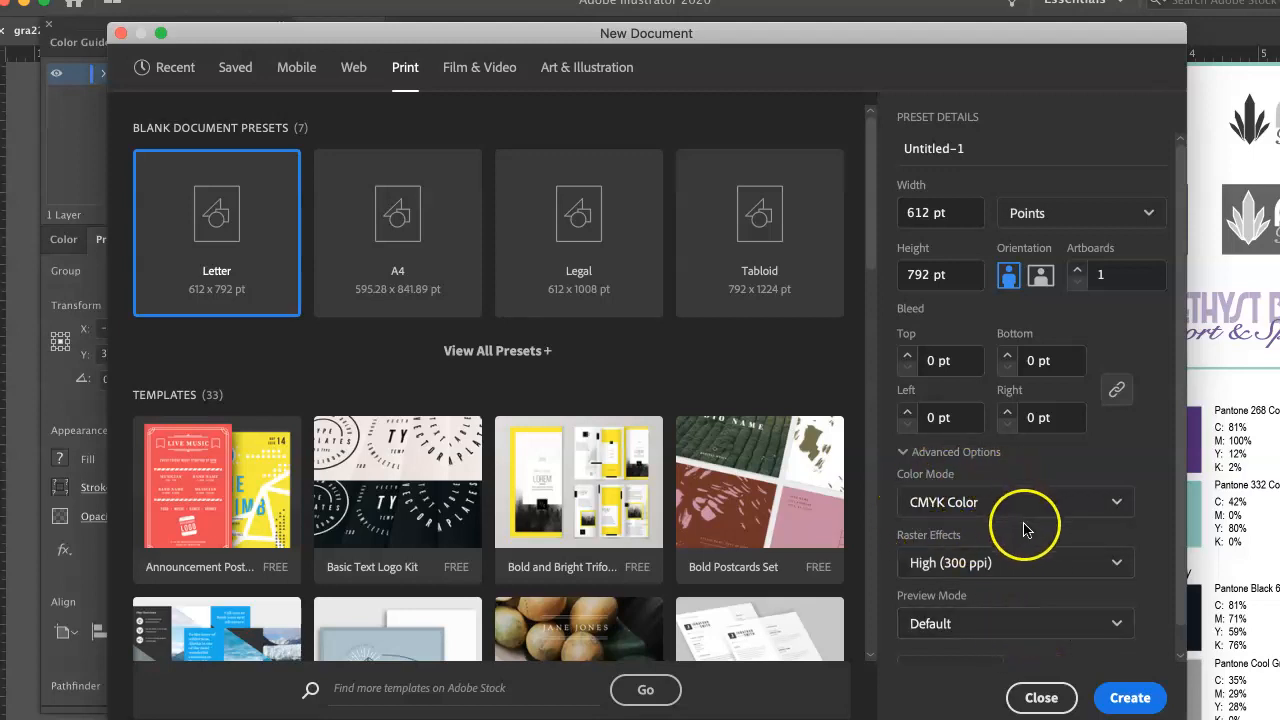
click(1133, 697)
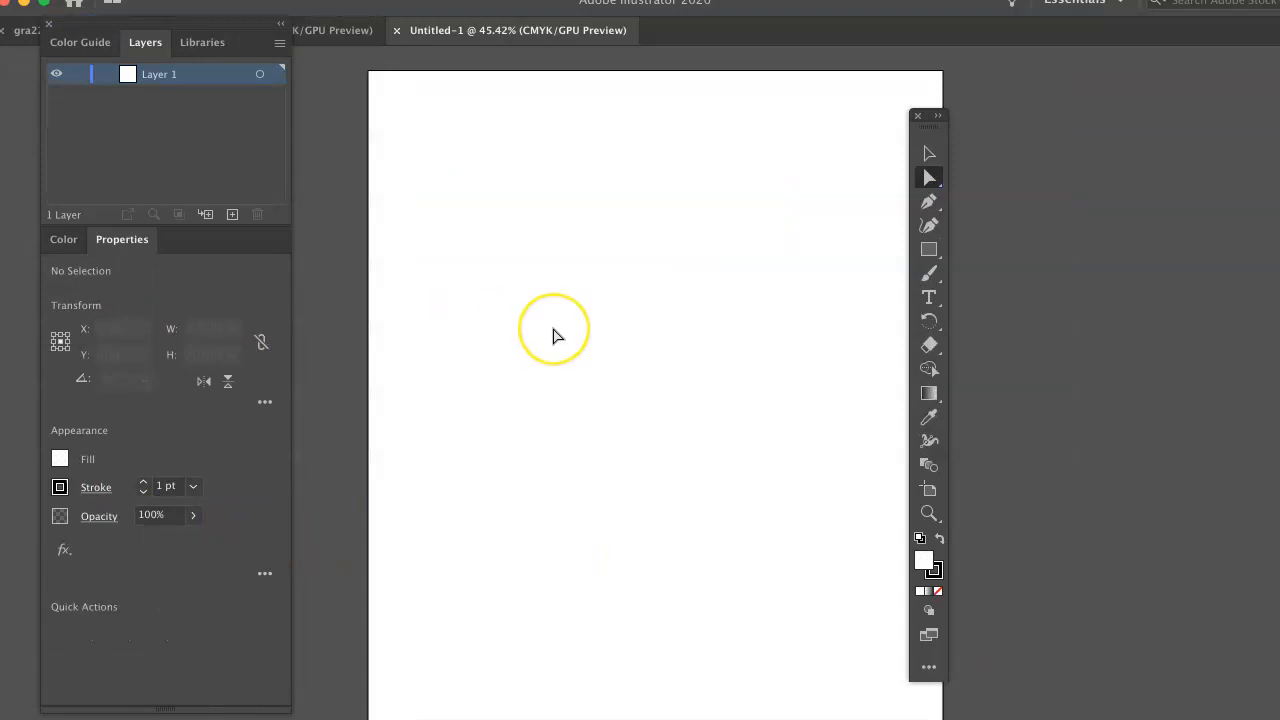
Paste the copied logo into the new document and move it near the top of the artboard.
key(cmd+v)
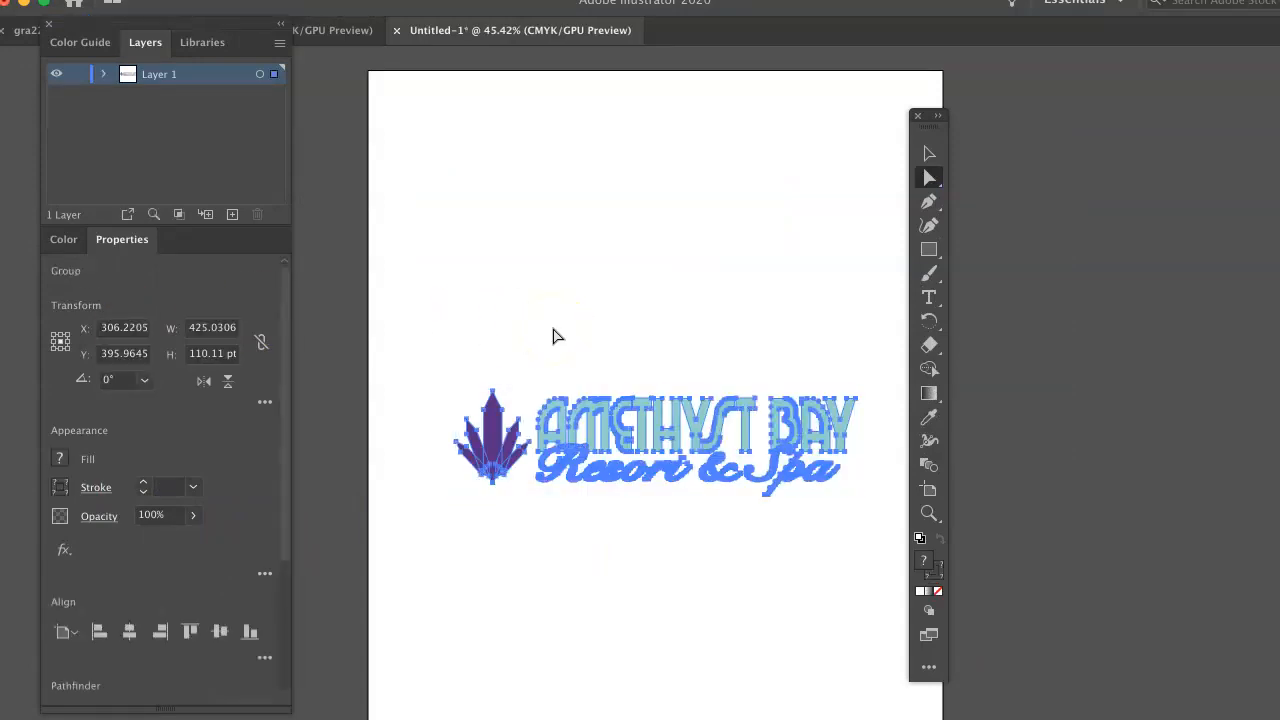
drag(597, 452, 631, 197)
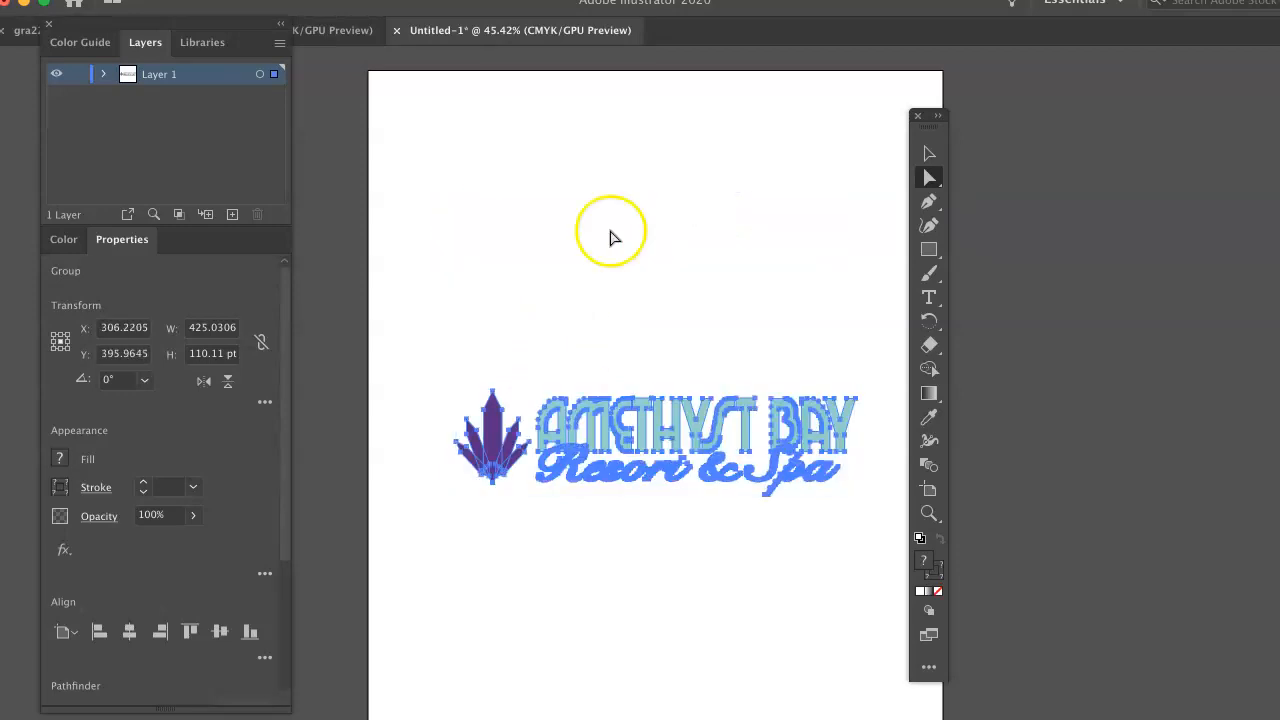
drag(645, 420, 629, 193)
drag(490, 195, 490, 195)
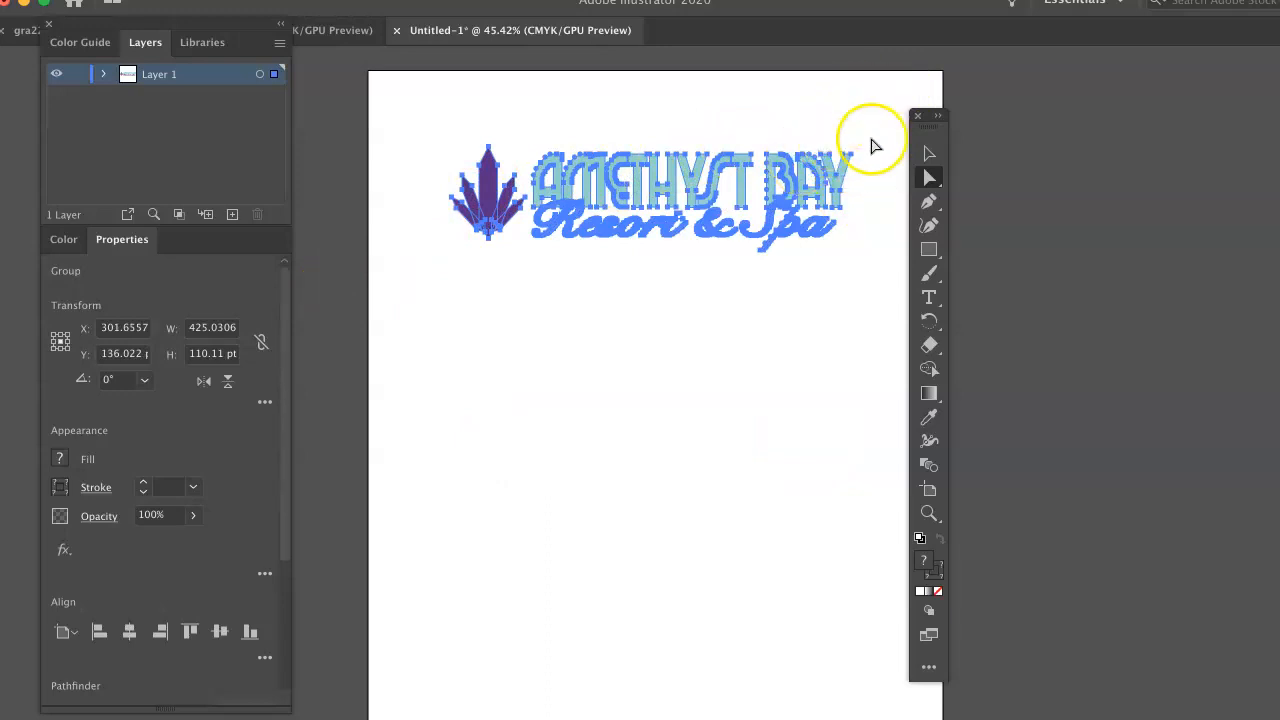
Try stretching the upper-right anchor point of the letter Y in BAY up and outward, and undo the distortion.
click(874, 200)
click(840, 188)
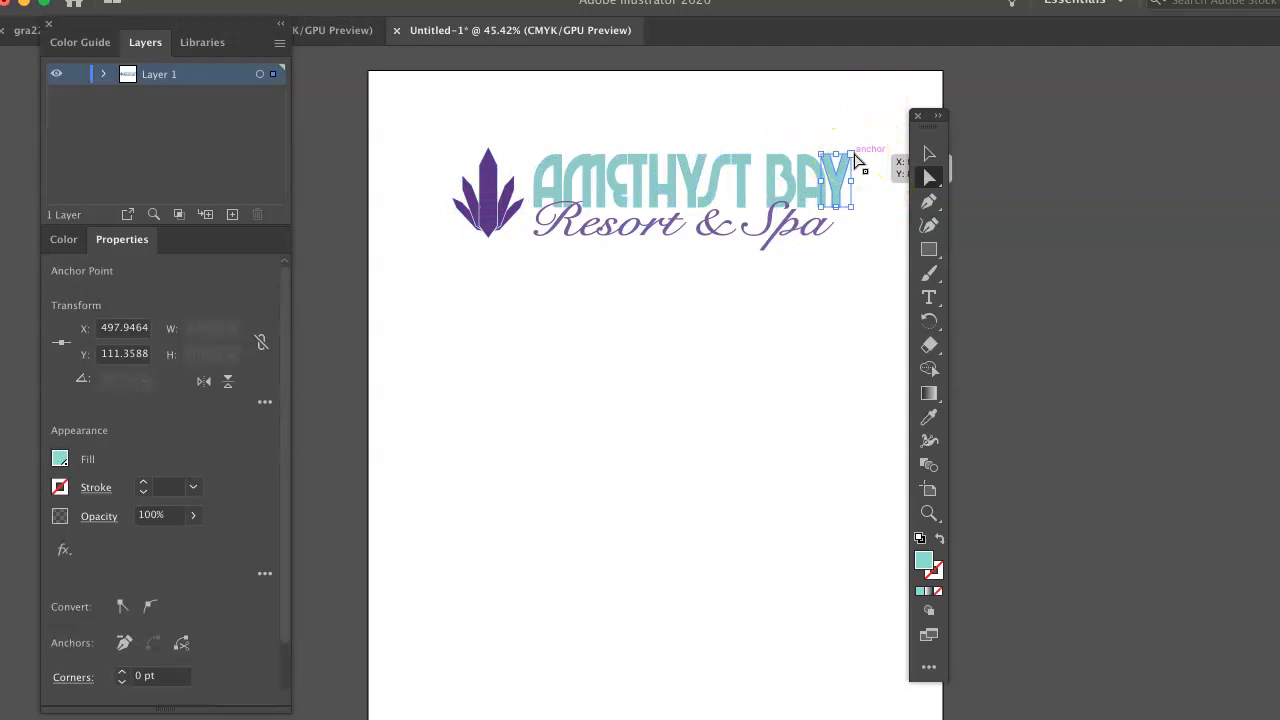
key(super+equal)
key(super+equal)
key(super+equal)
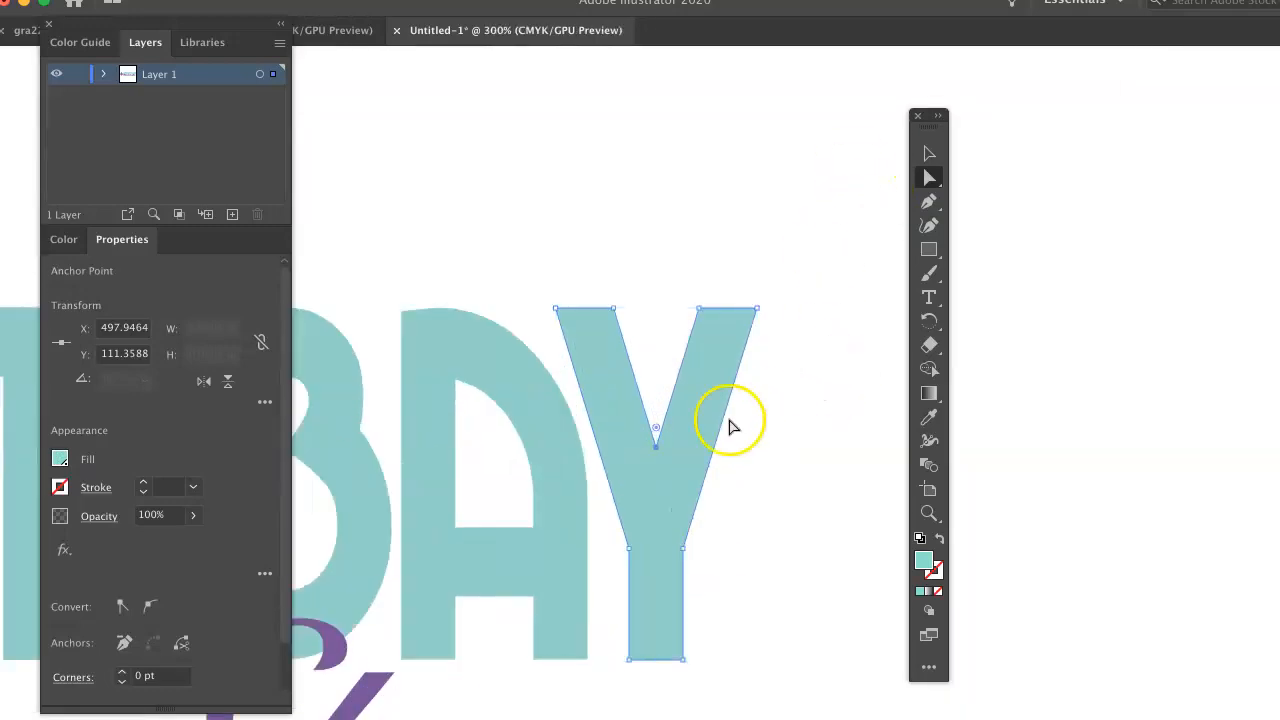
drag(758, 311, 826, 138)
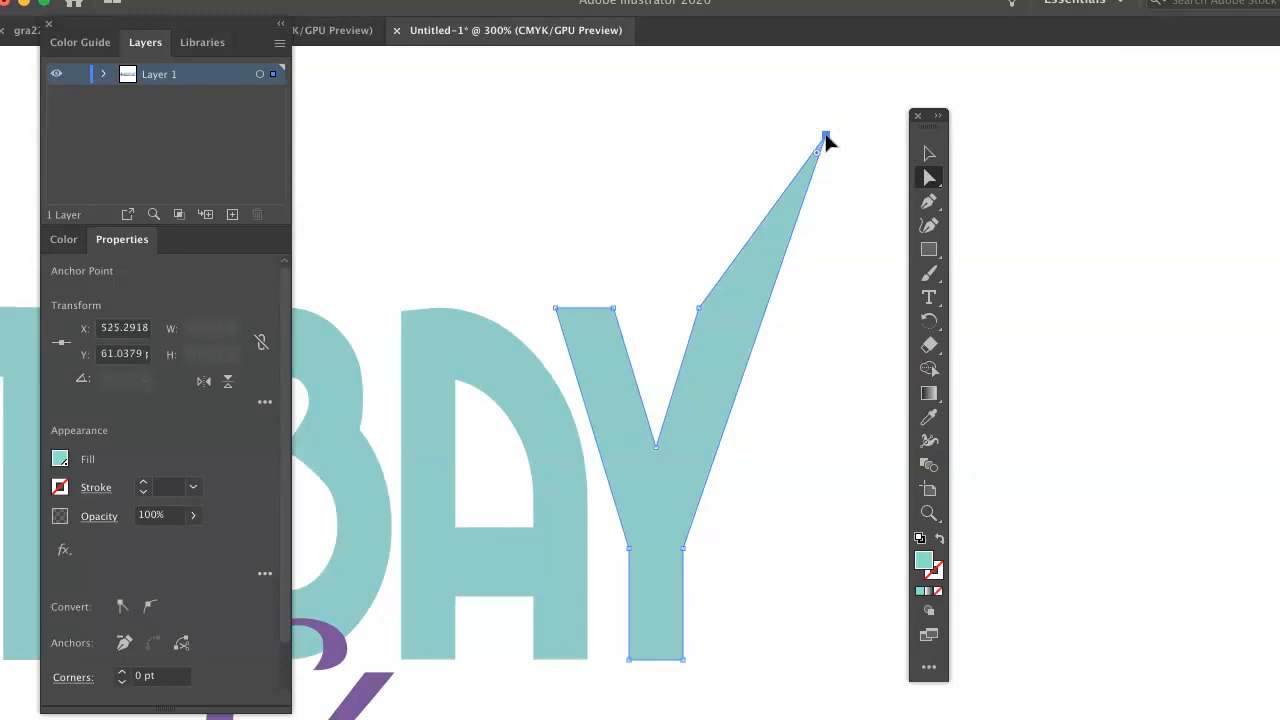
key(super+z)
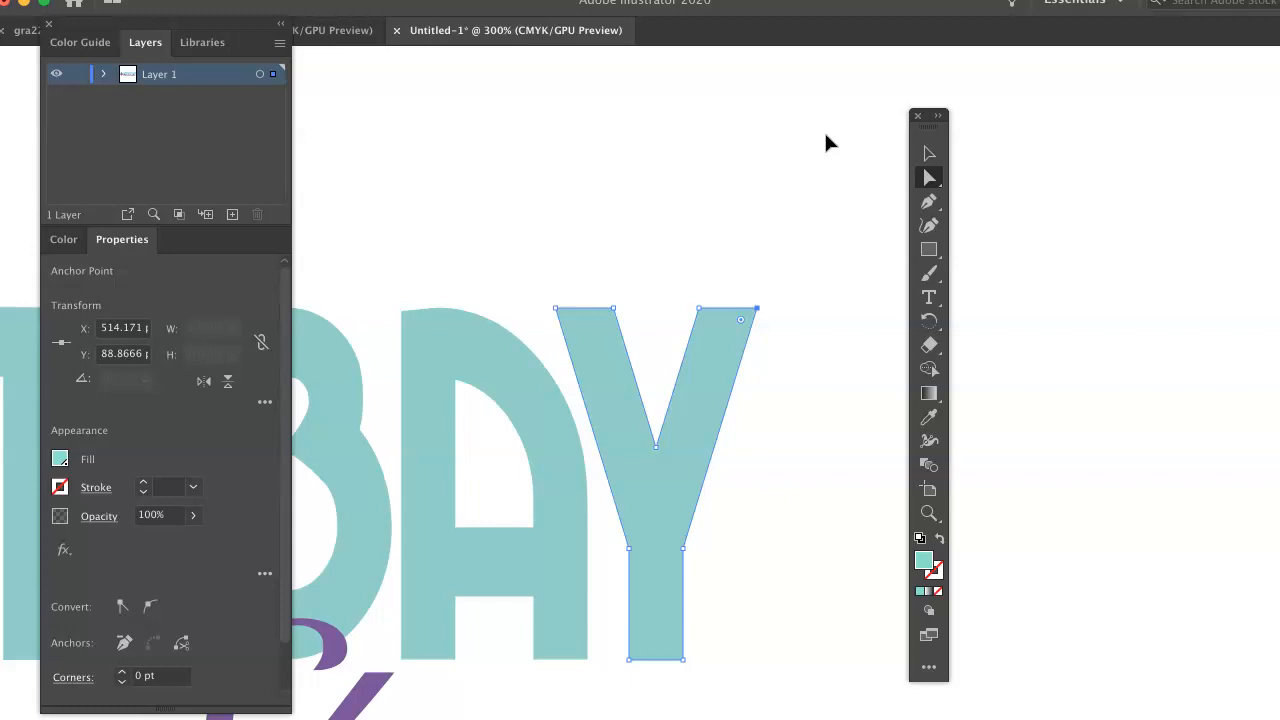
Inspect the letter Y's fill color values in the Color Picker and close it without changing the color.
click(922, 561)
double_click(922, 561)
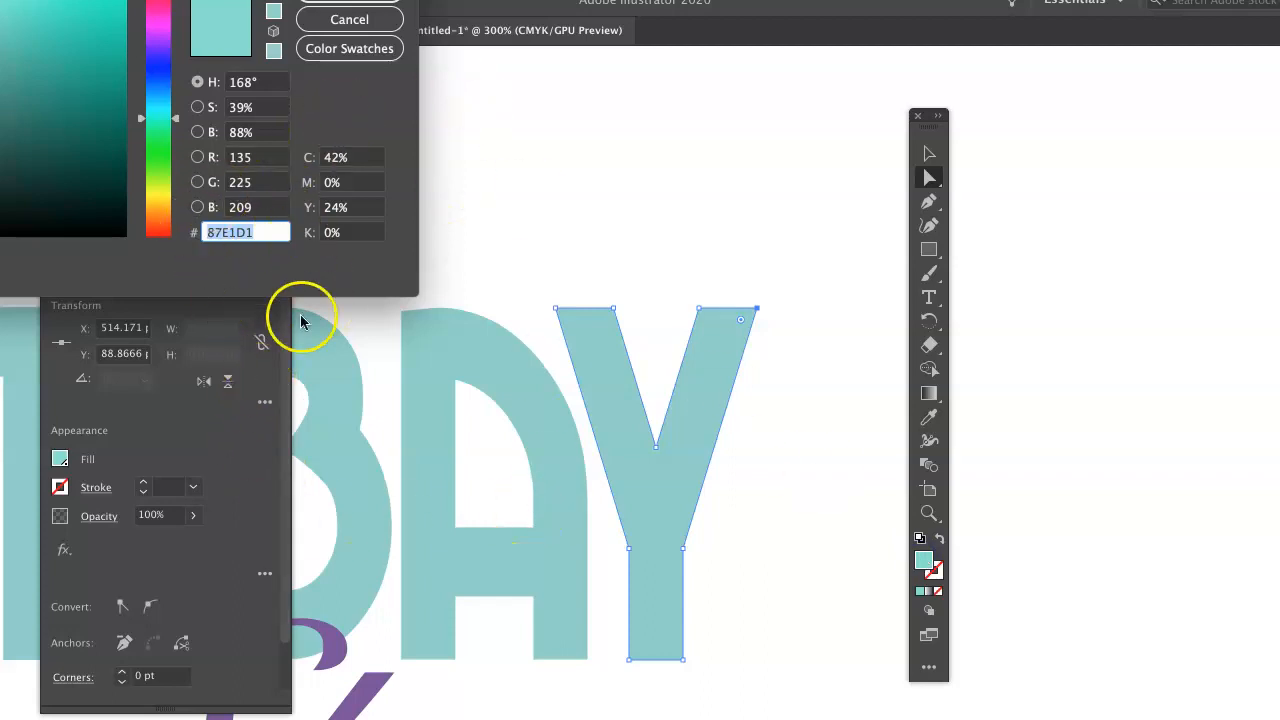
click(349, 2)
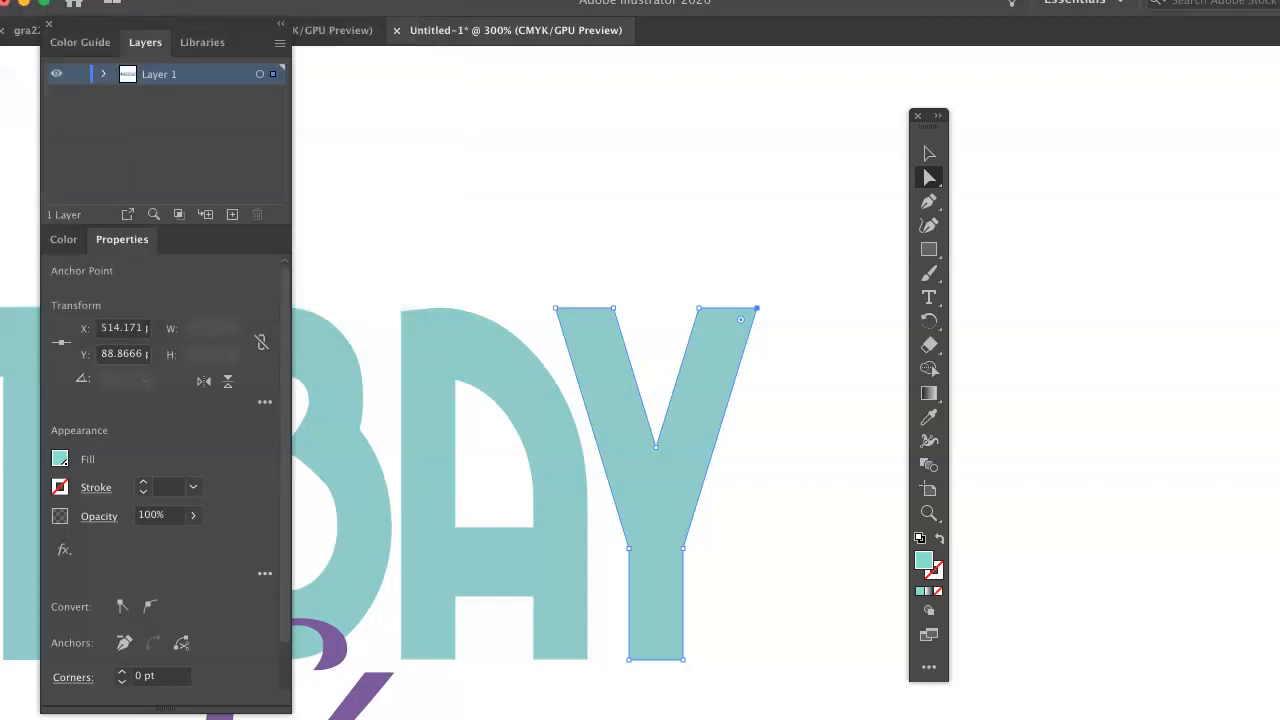
Reposition the floating Layers and Properties panel group beside the artboard with the full page in view.
key(super+minus)
key(super+minus)
key(super+minus)
key(super+minus)
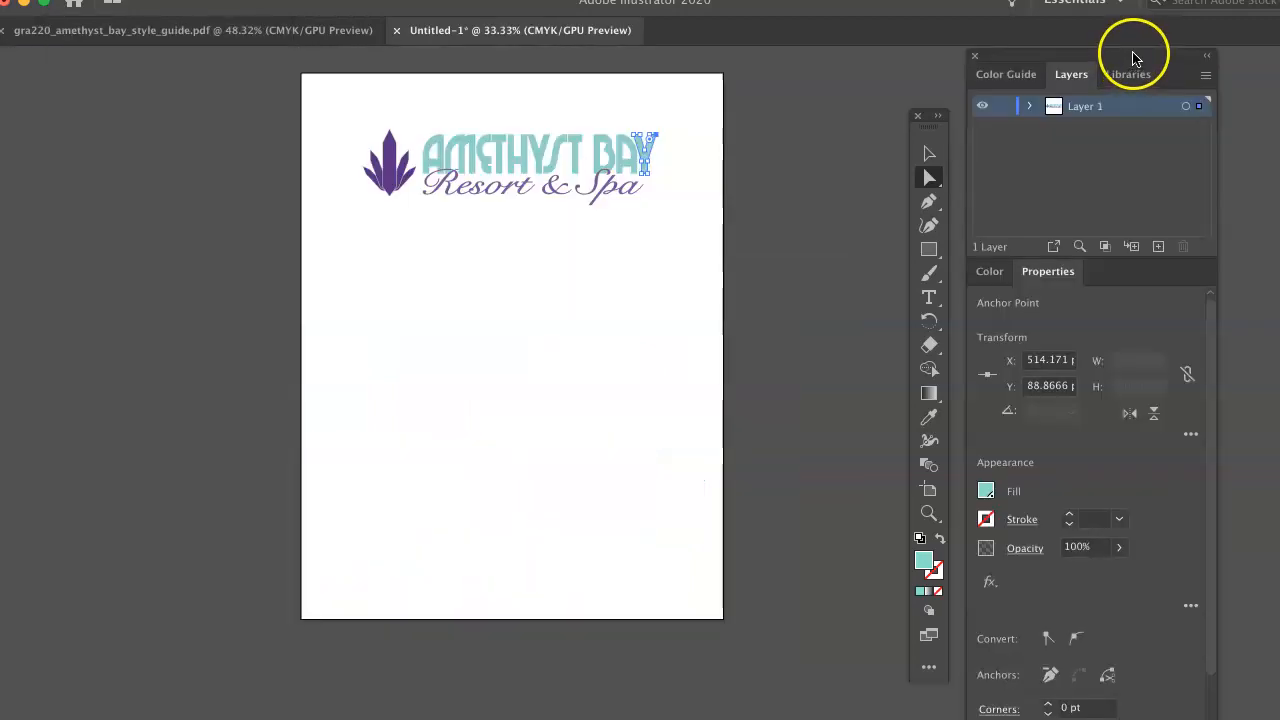
drag(1136, 55, 196, 35)
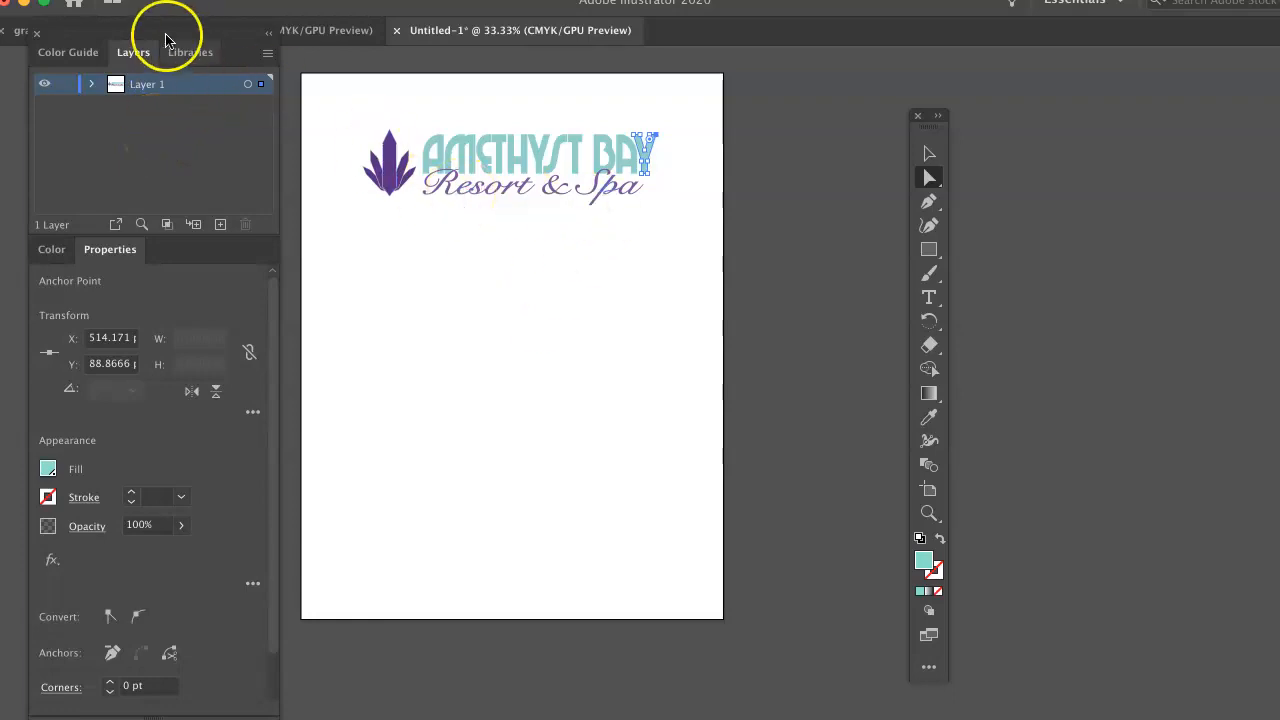
Rename the layer holding the pasted logo as Logo.
double_click(154, 90)
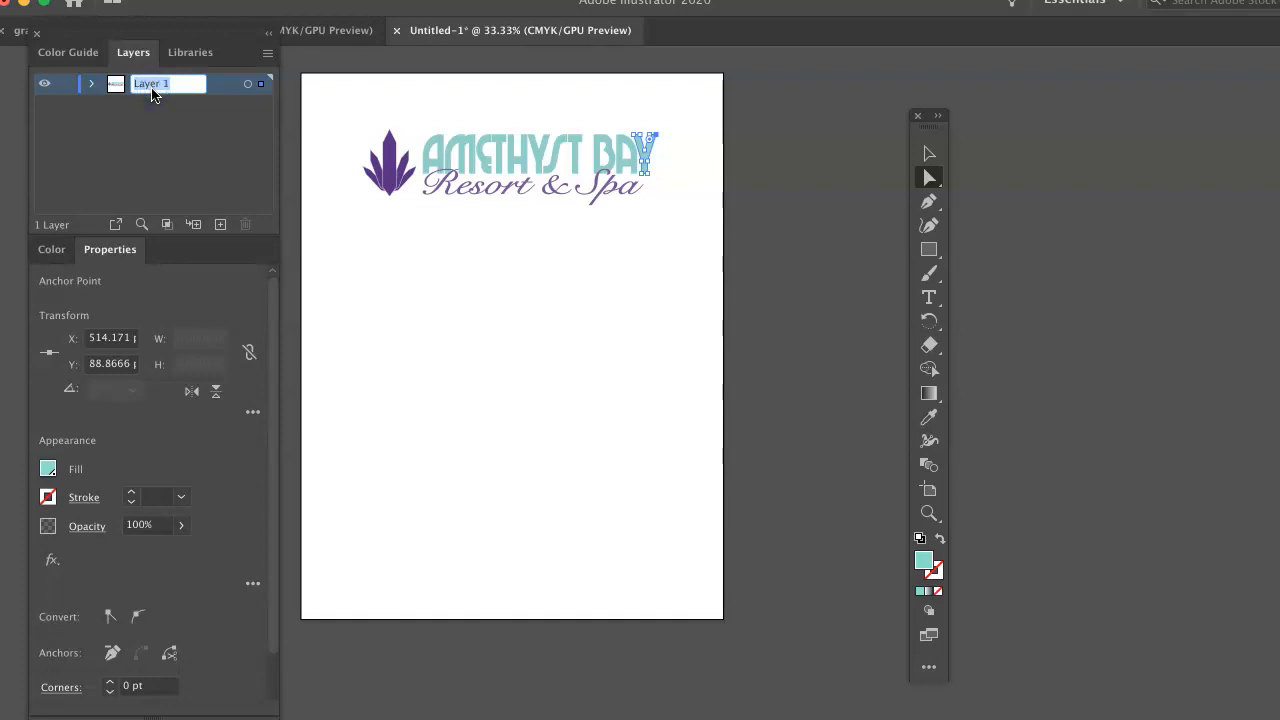
text(Logo)
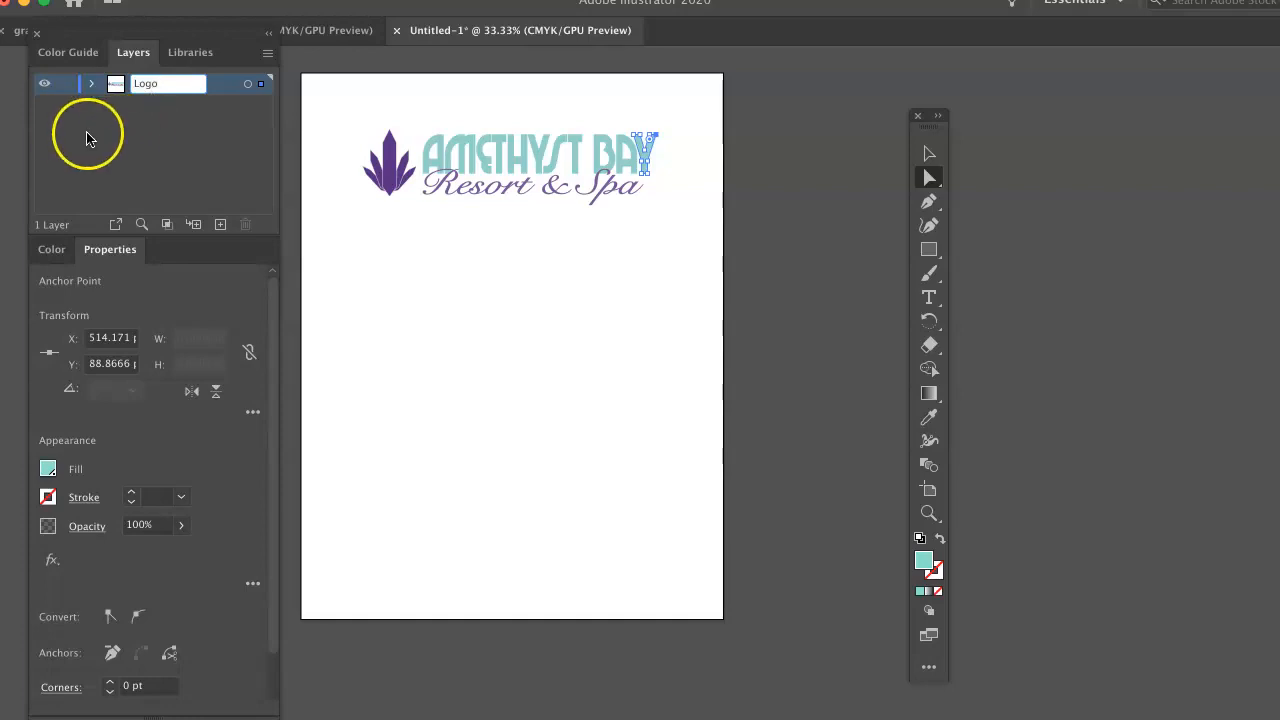
click(141, 175)
click(189, 268)
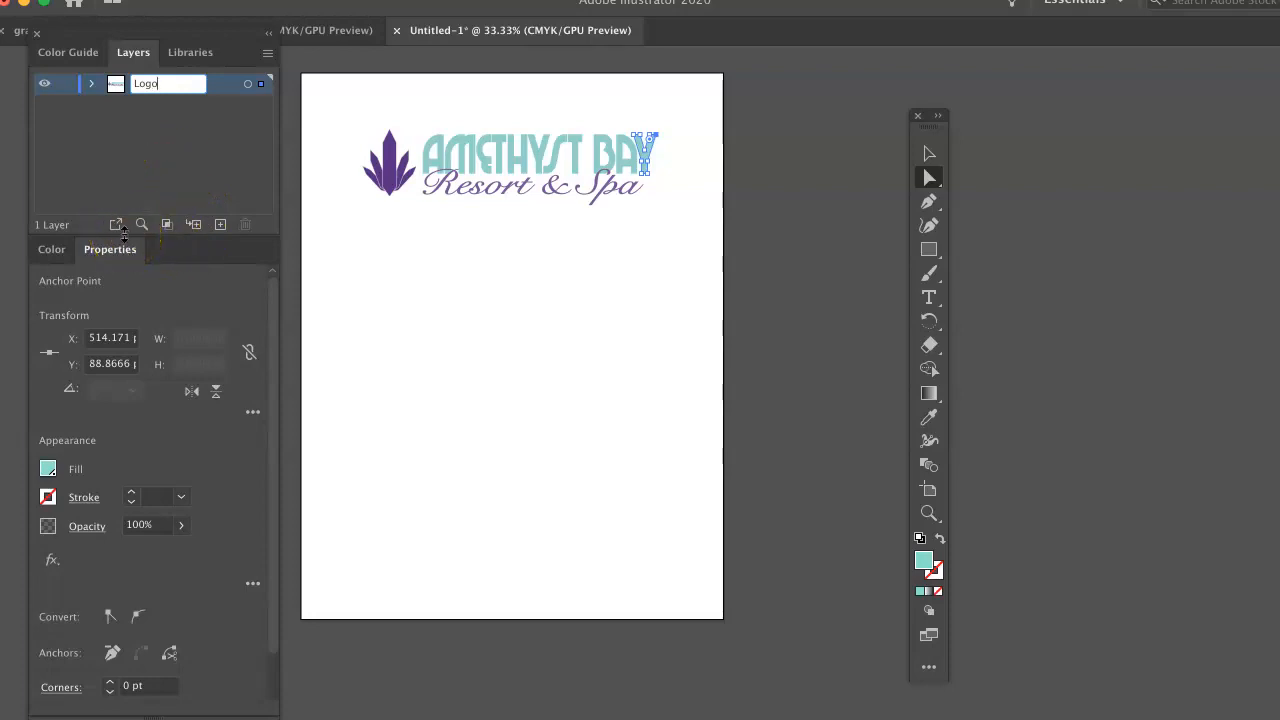
Add a new layer above the Logo layer and name it Photo.
click(221, 225)
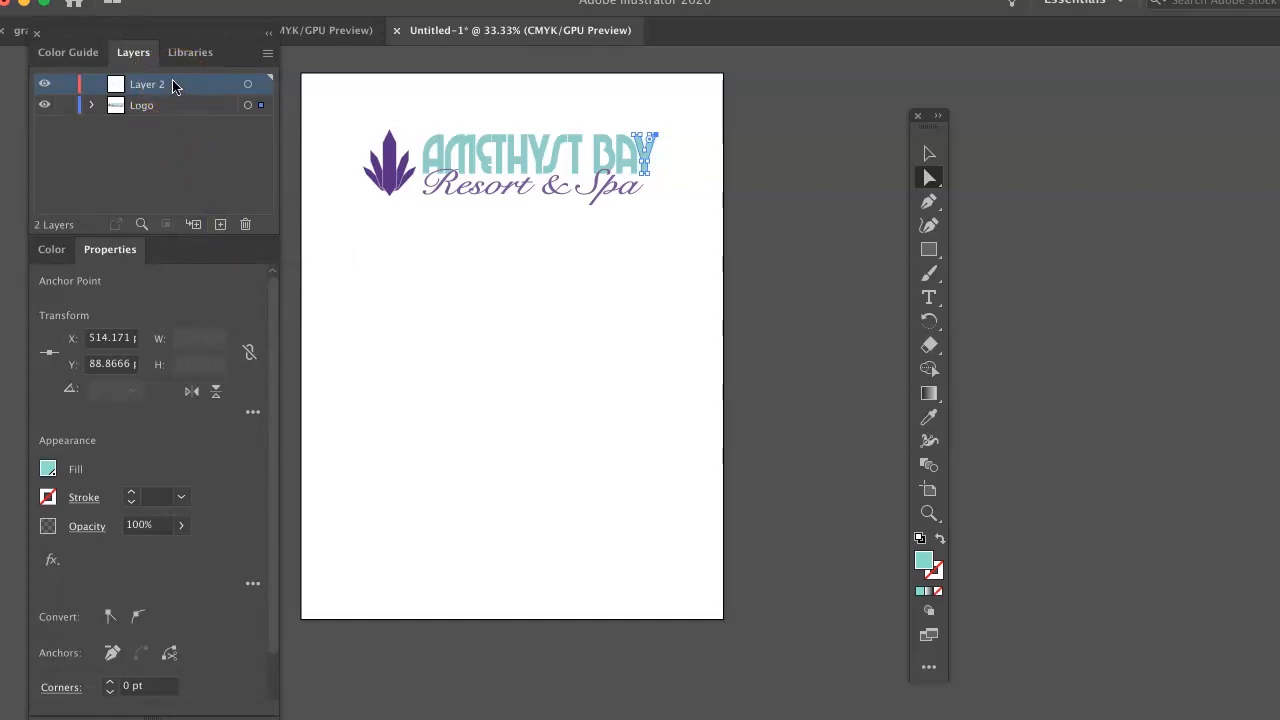
key(shift+p)
key(o)
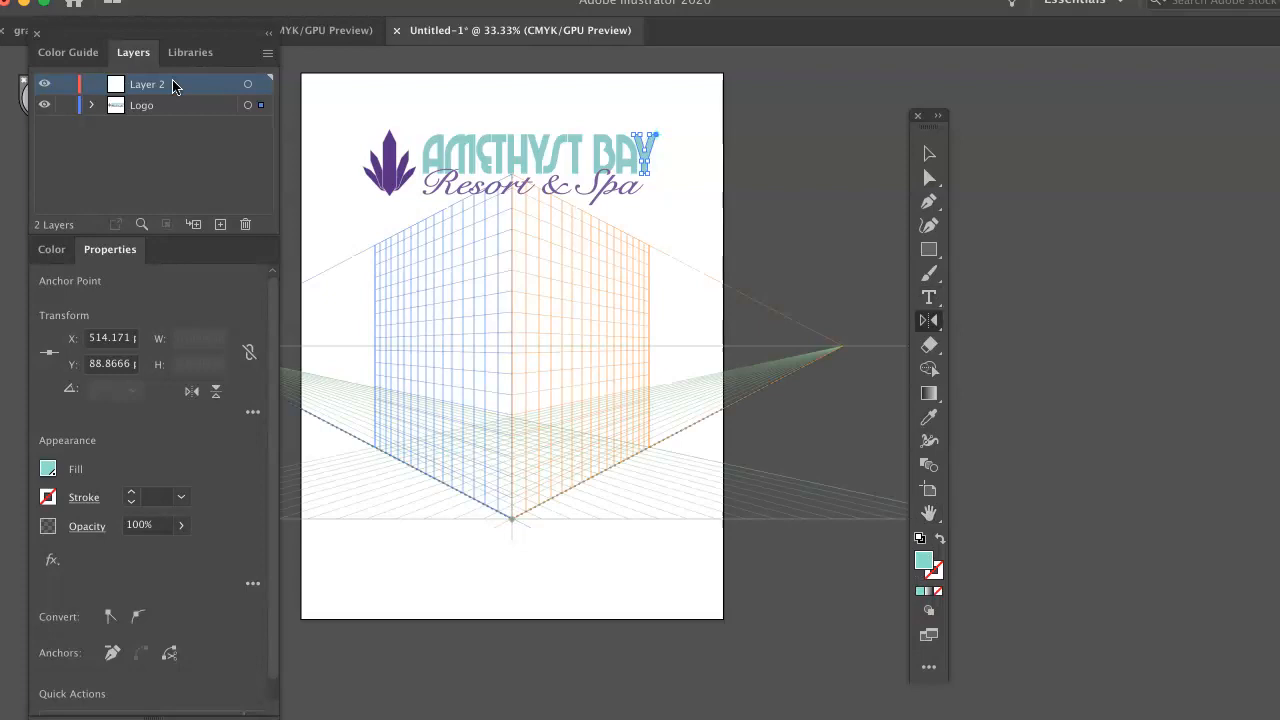
click(192, 84)
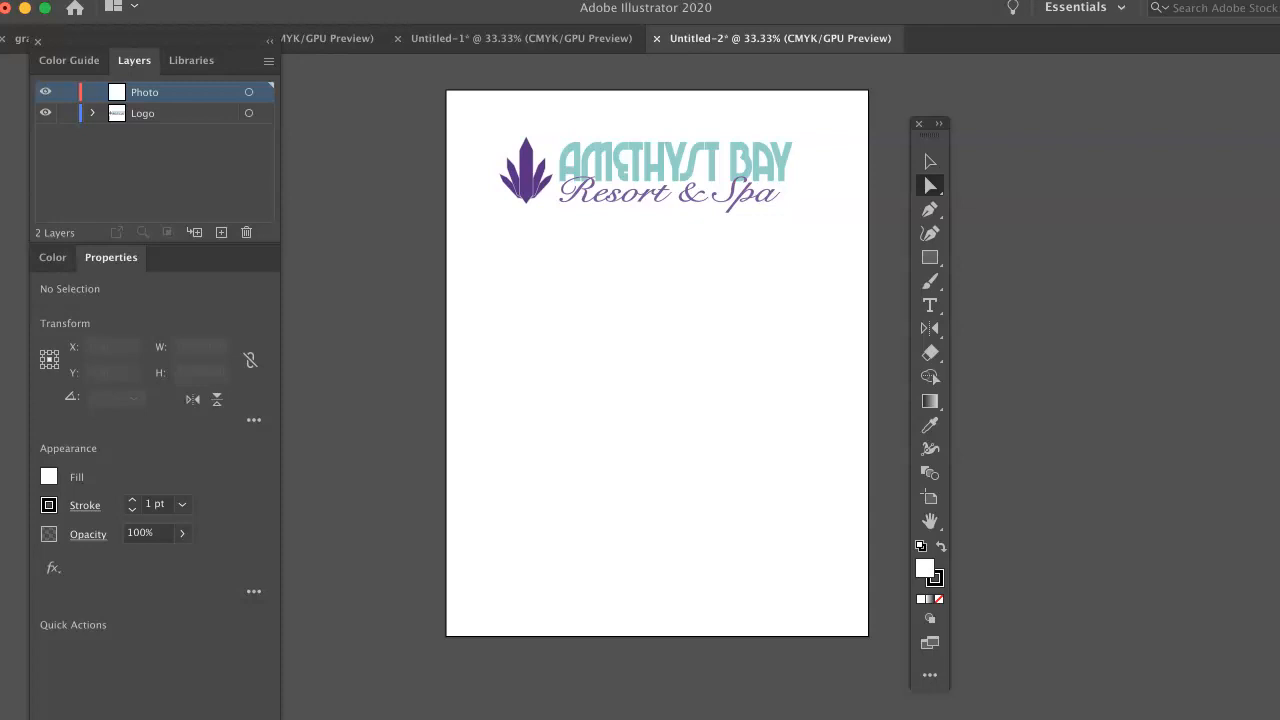
Place the linked image Summation and Surface.png on the Photo layer and move it to cover the whole artboard.
click(10, 0)
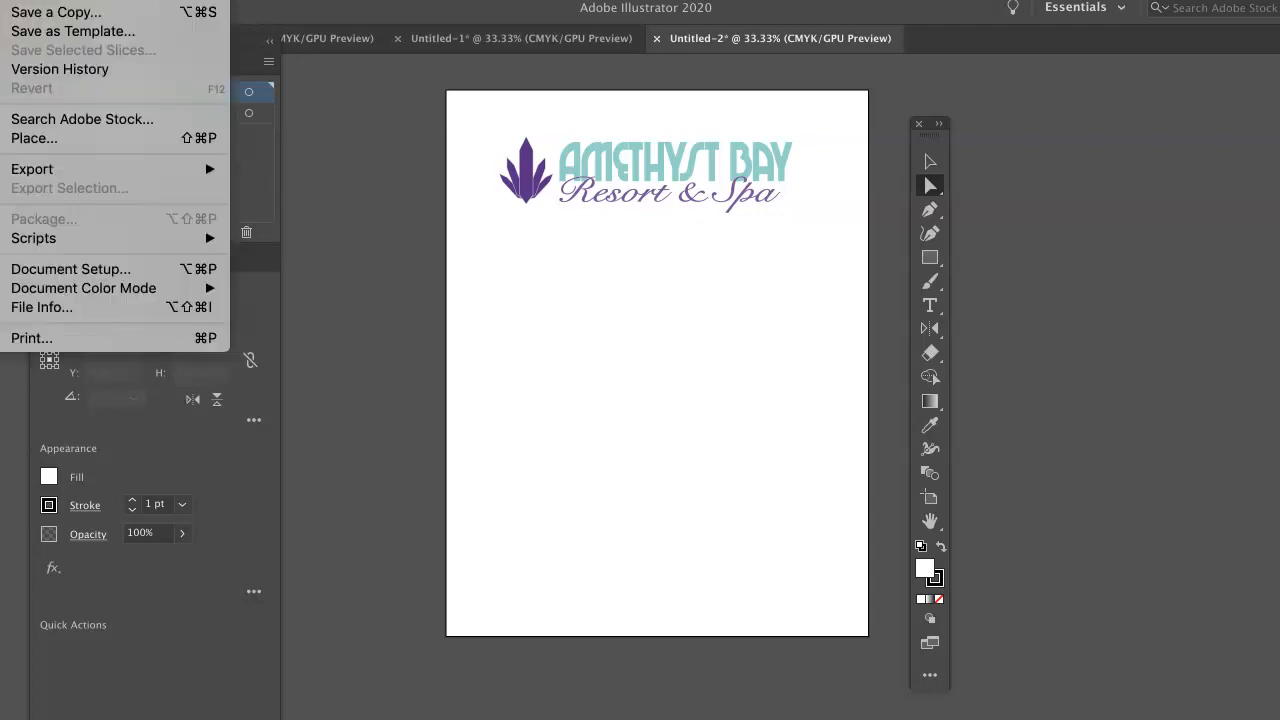
mouse_move(52, 0)
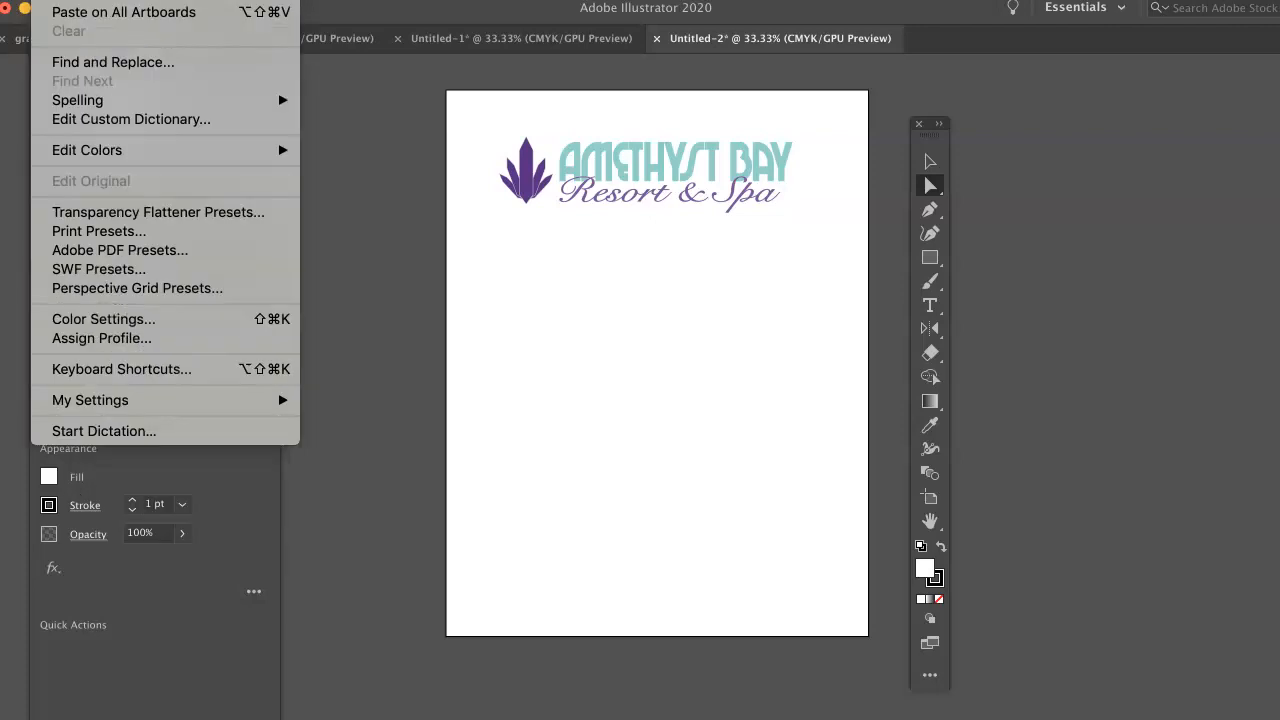
mouse_move(12, 0)
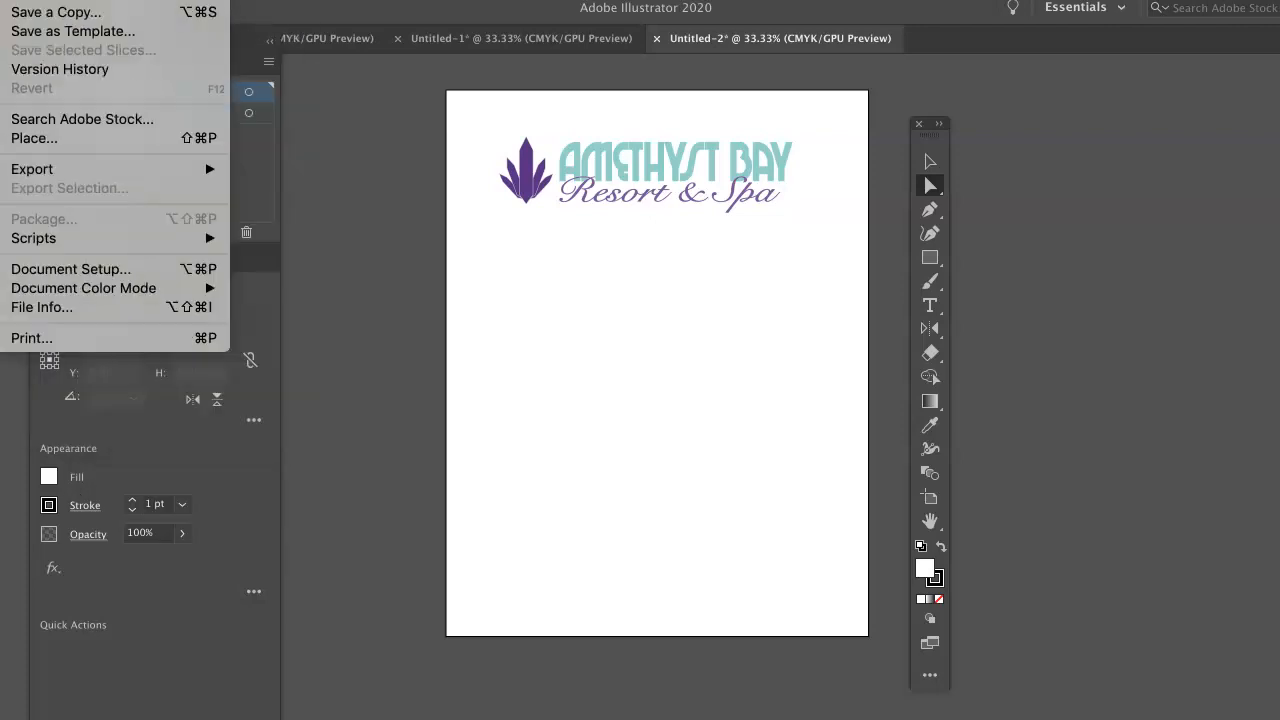
click(50, 145)
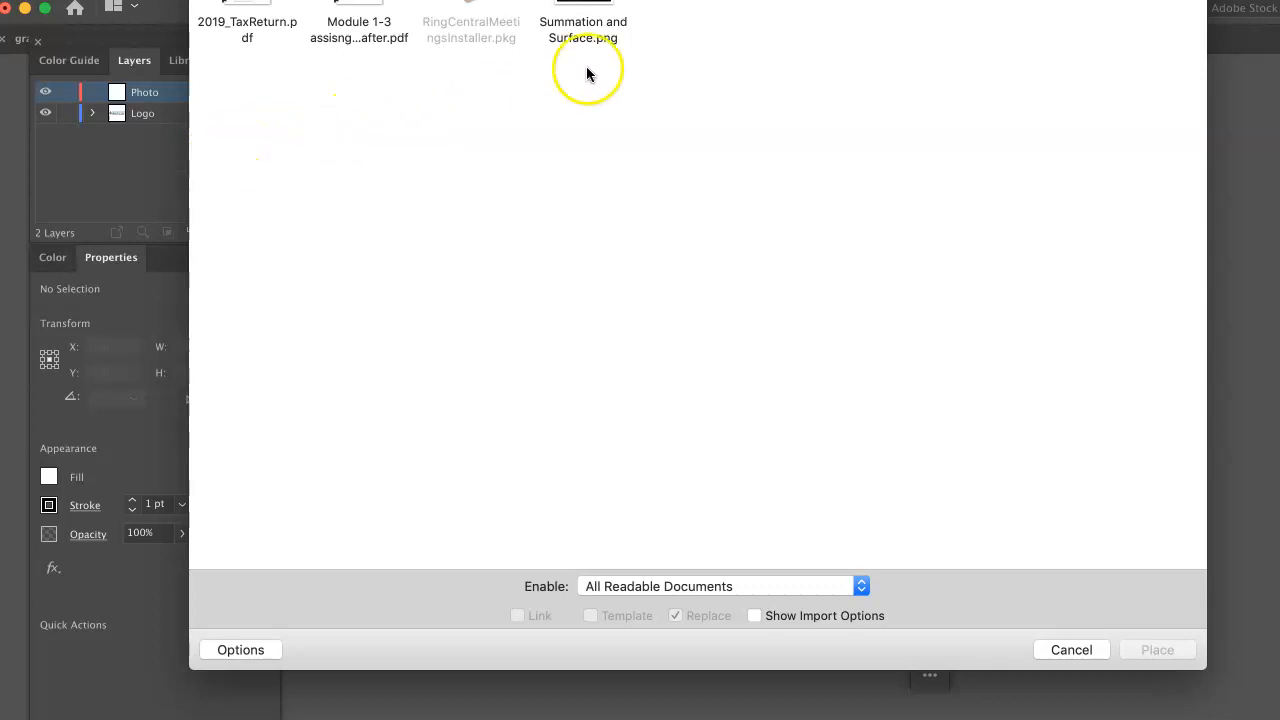
click(583, 5)
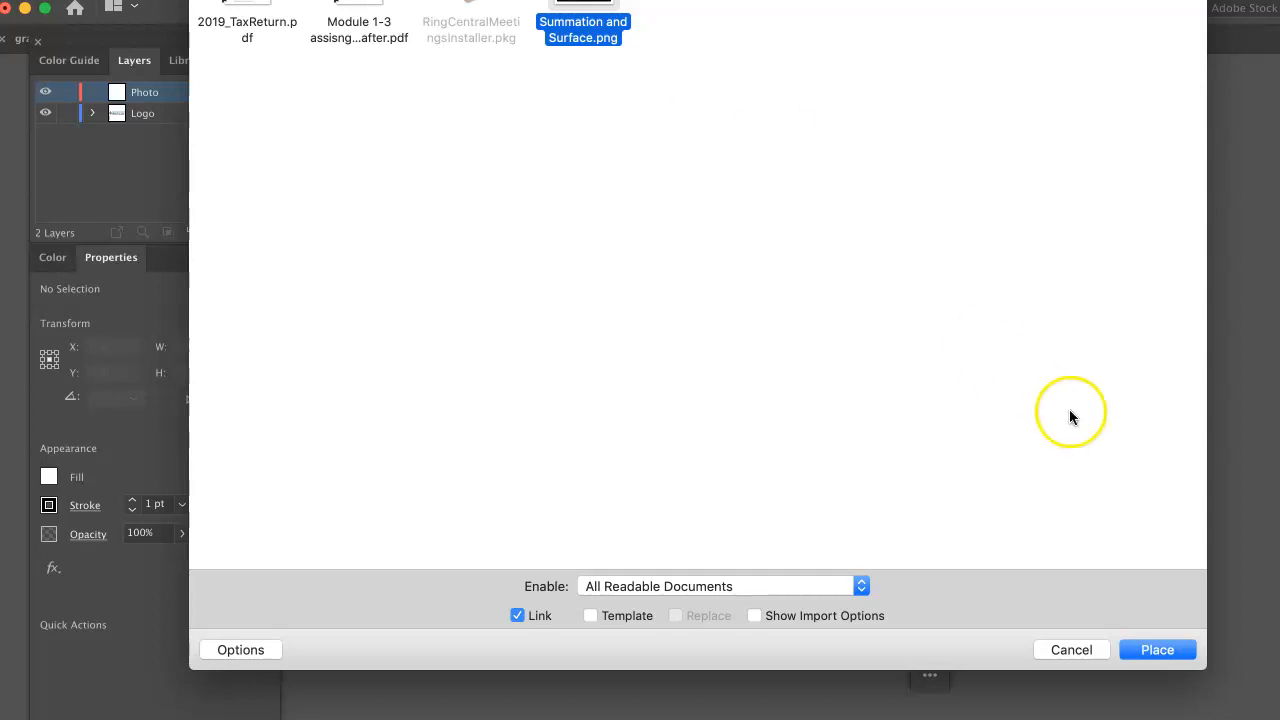
click(1171, 651)
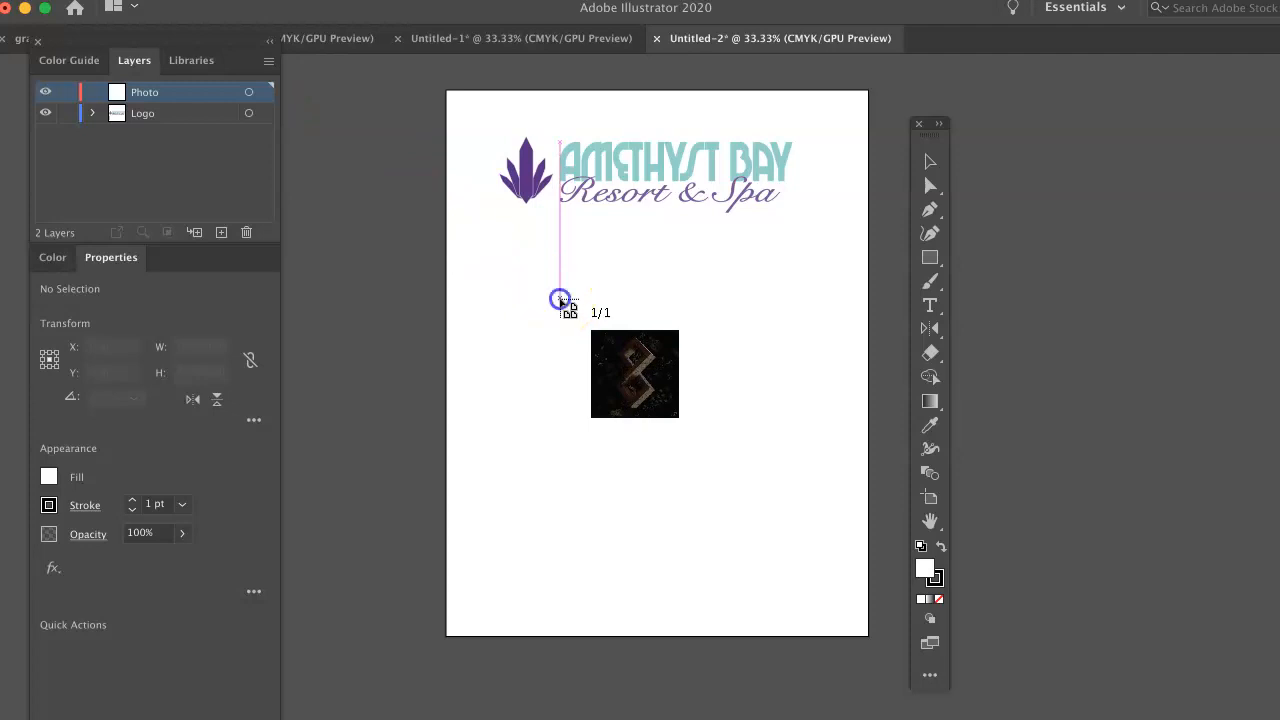
click(560, 299)
drag(811, 390, 600, 158)
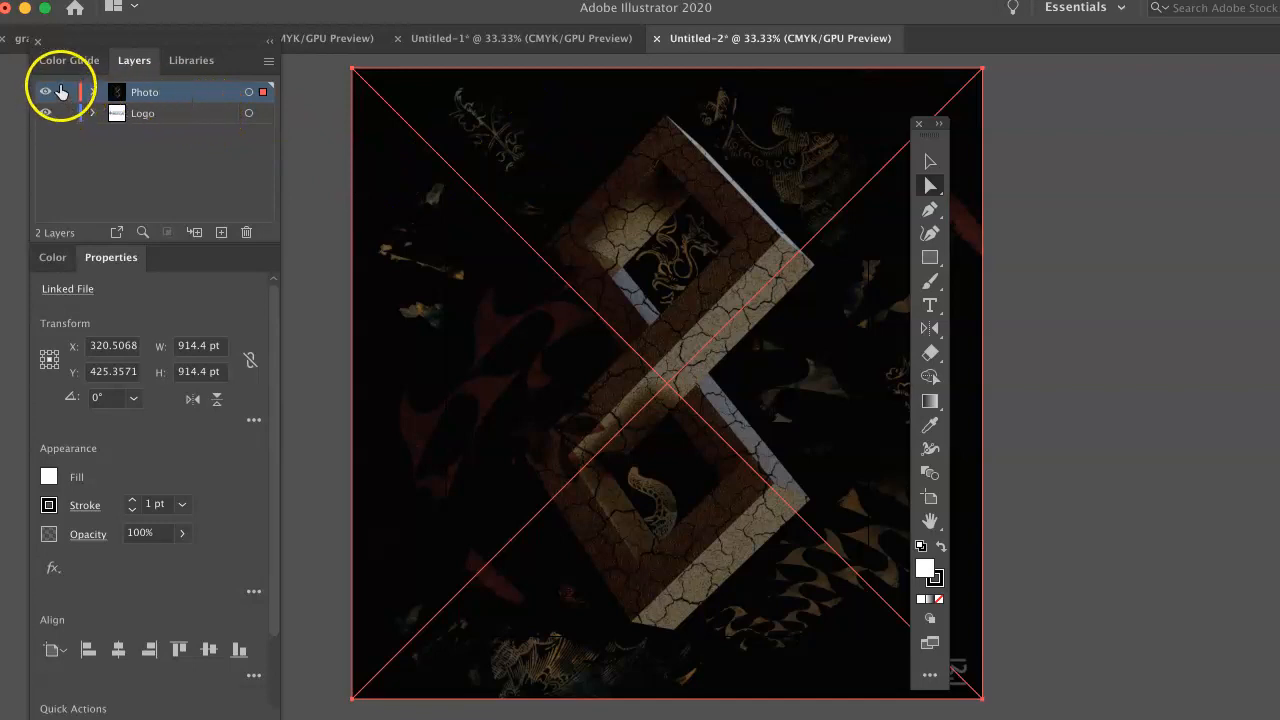
Move the Logo layer into the Photo layer, above the linked image.
drag(56, 92, 59, 130)
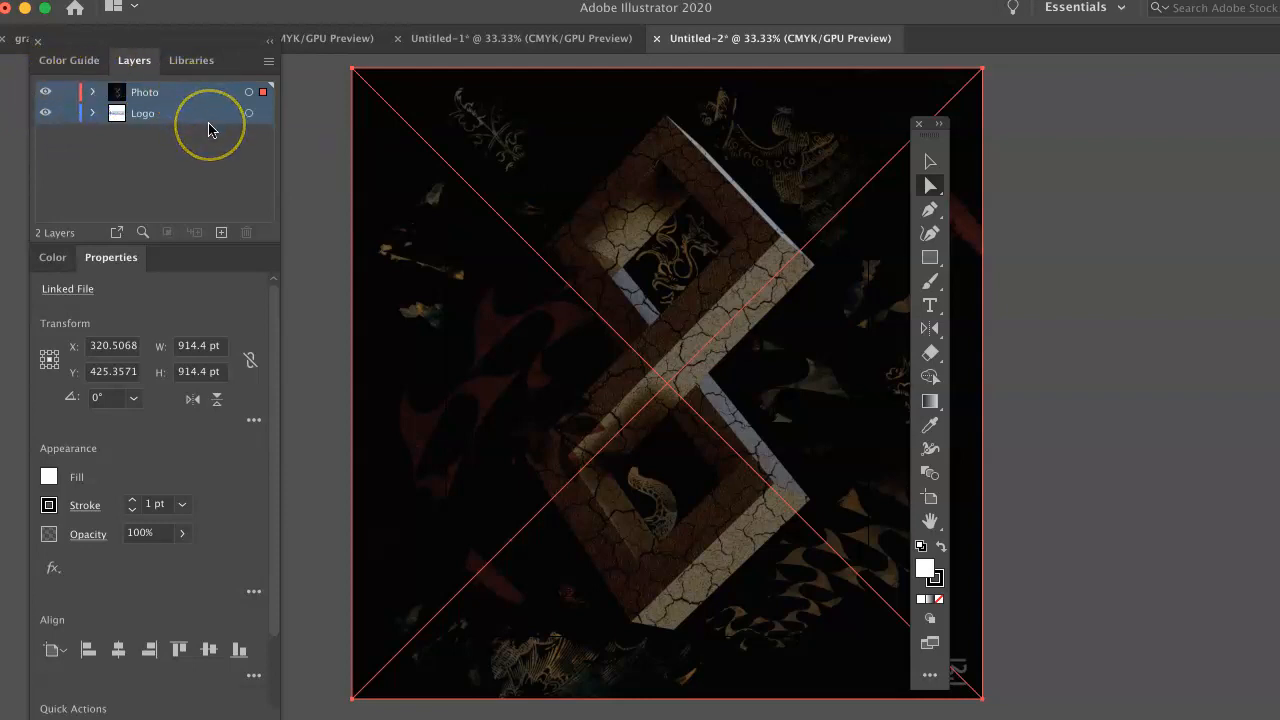
drag(208, 122, 191, 88)
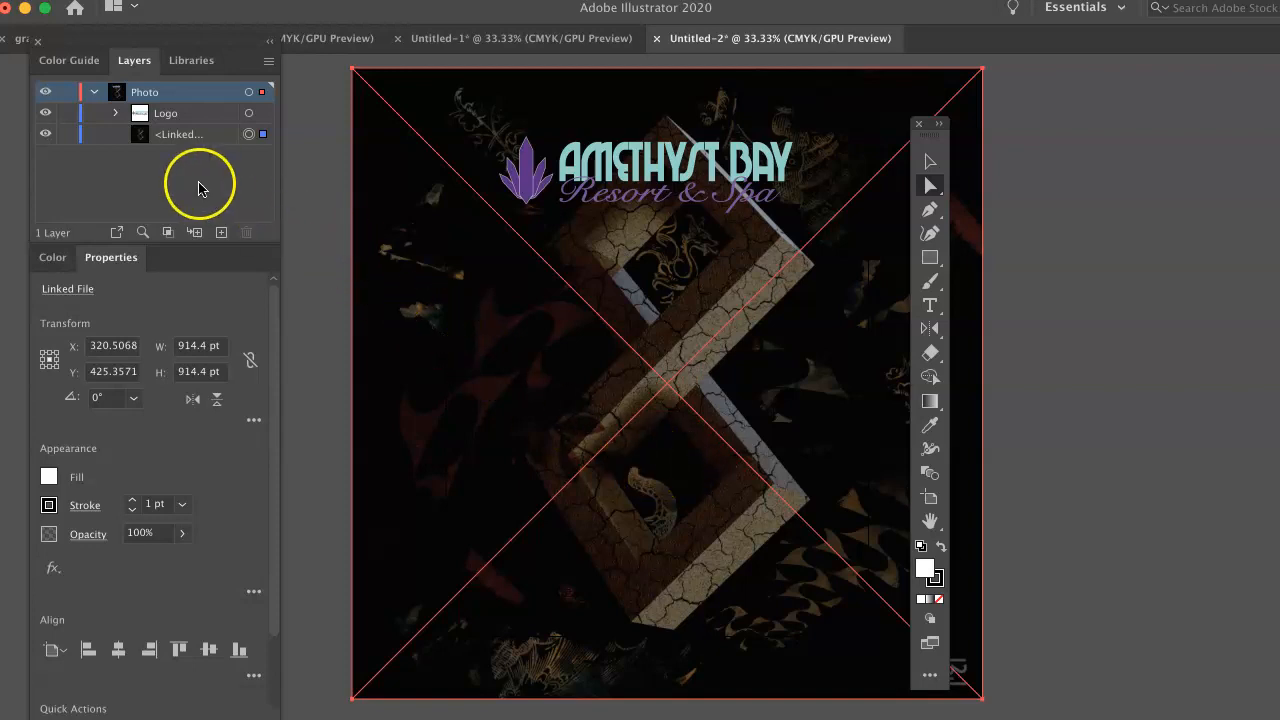
Add a new layer above Photo and draw a rectangle about 494 by 583 pt on it below the logo.
click(221, 232)
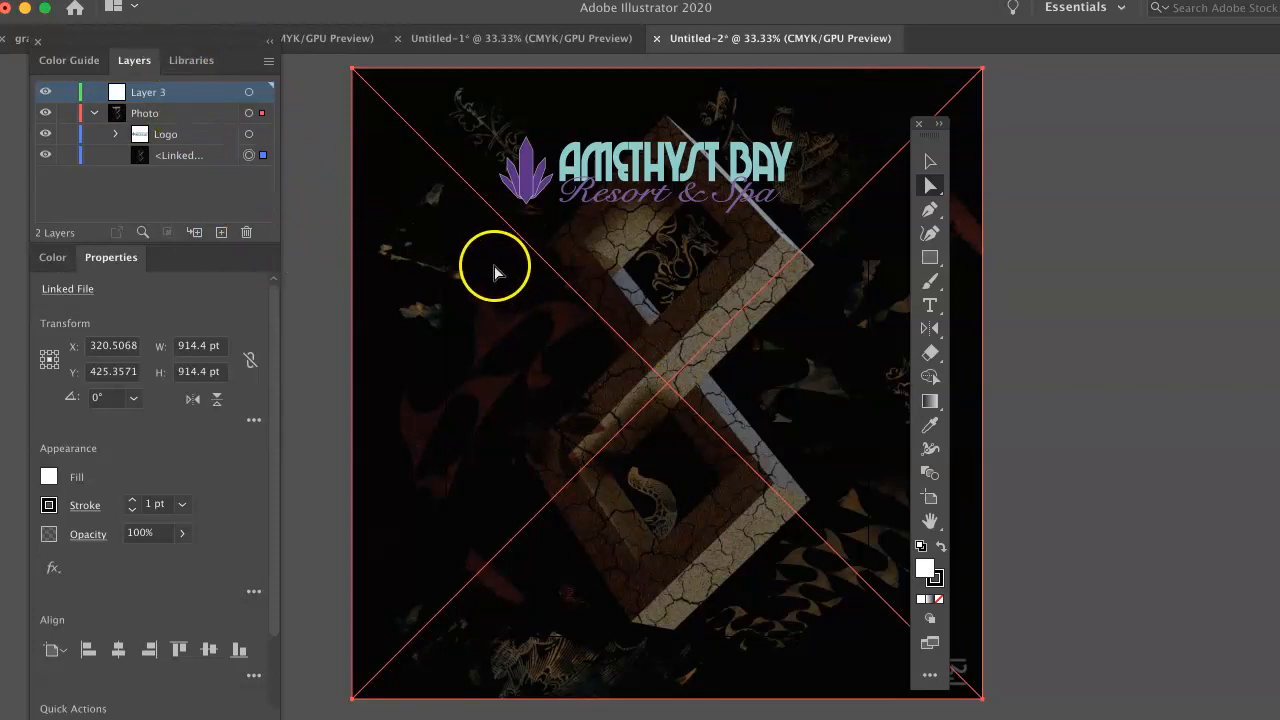
click(928, 258)
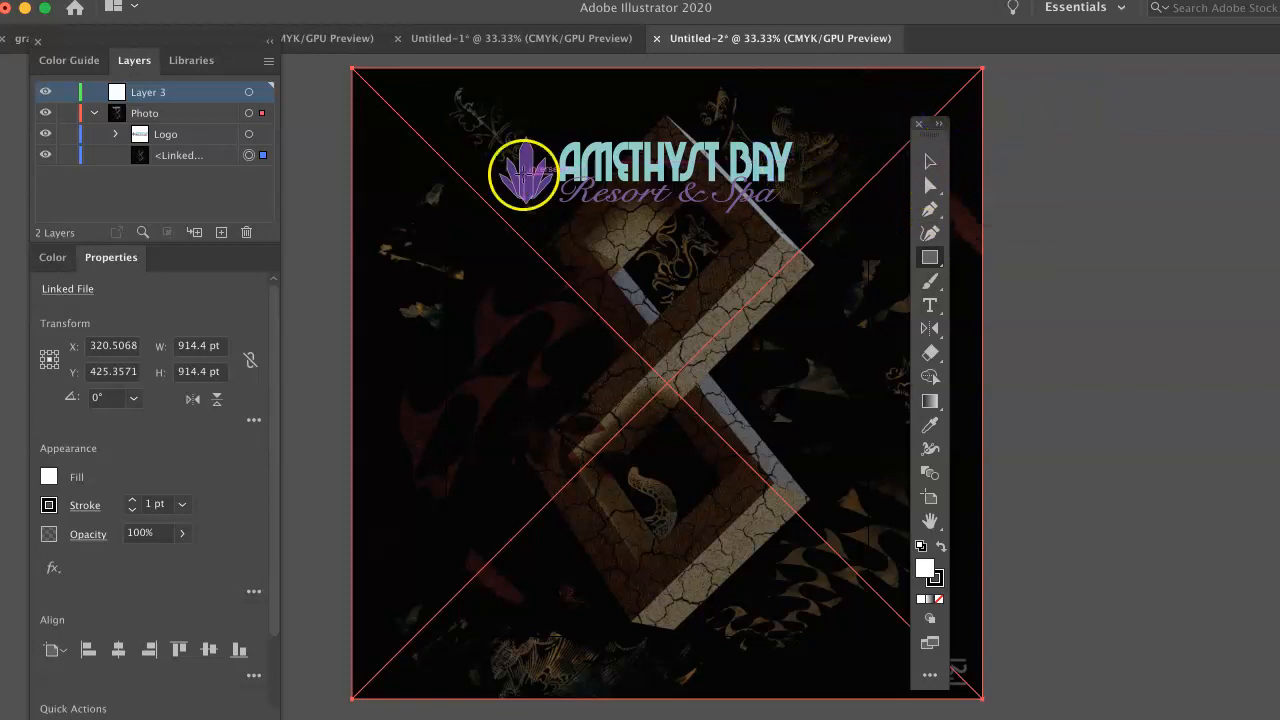
drag(427, 261, 766, 662)
drag(765, 660, 766, 661)
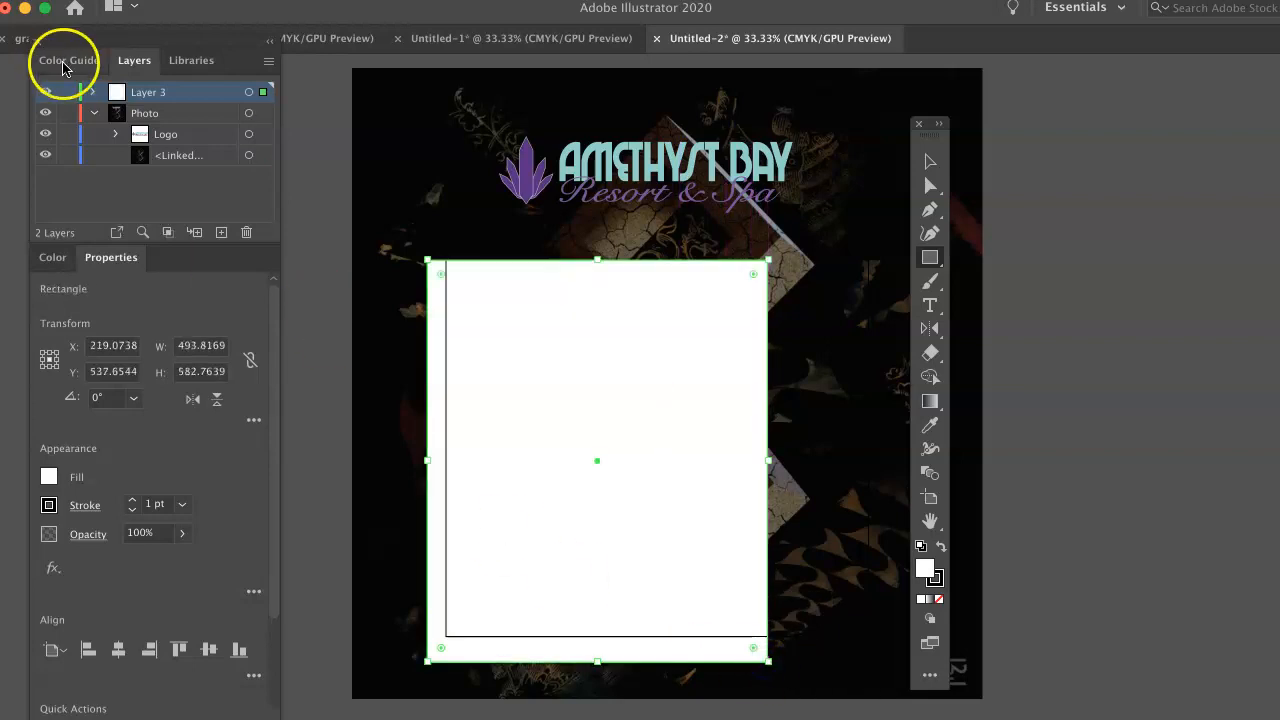
Rename the rectangle's layer as corporate color.
double_click(152, 93)
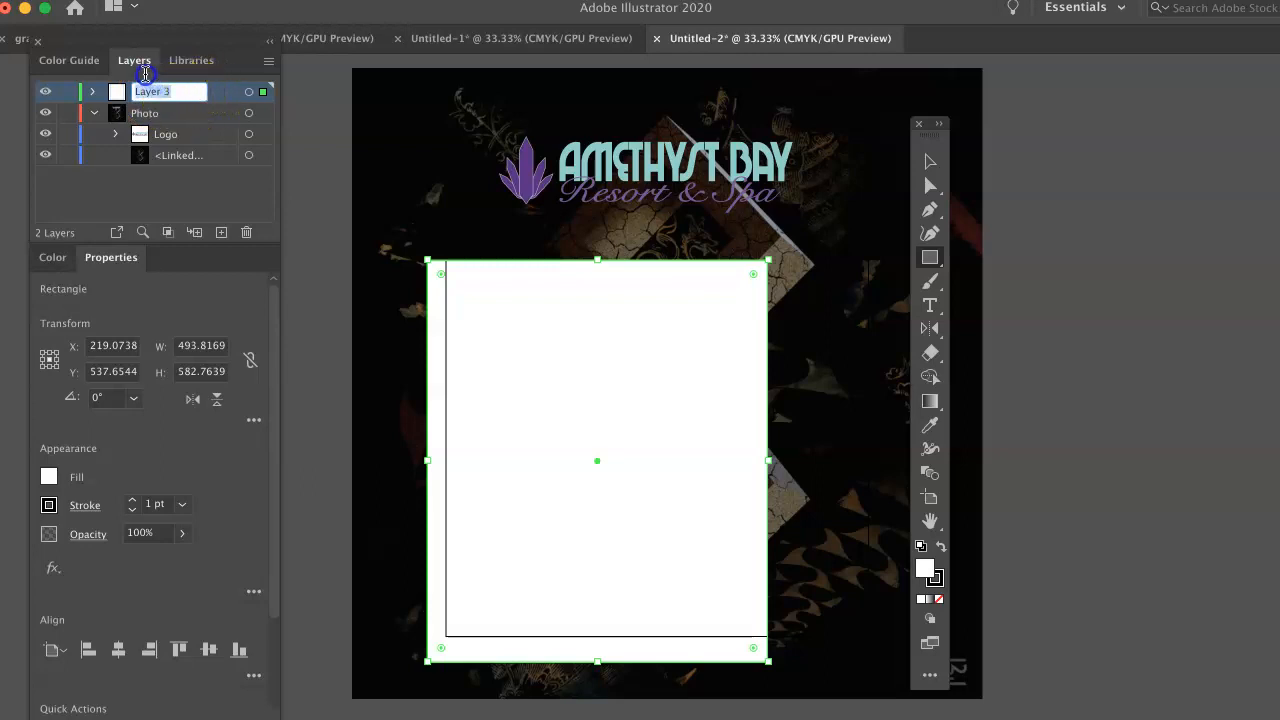
text(corporate color)
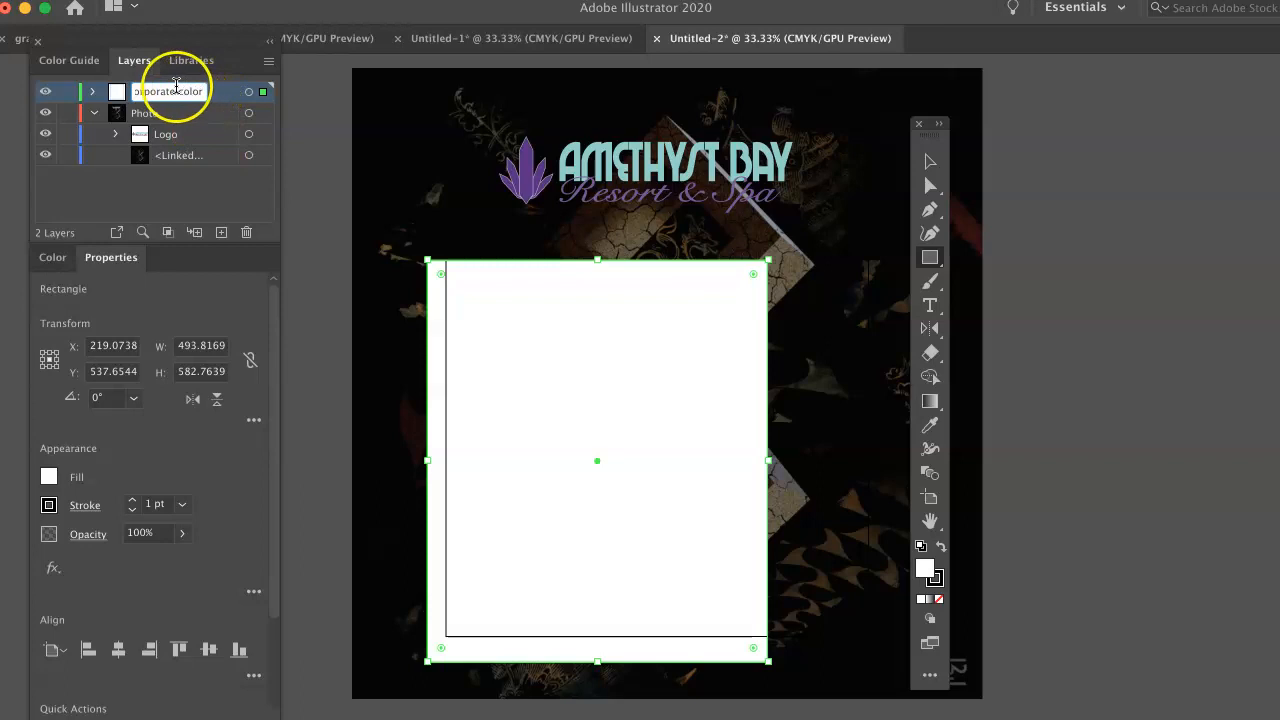
key(Return)
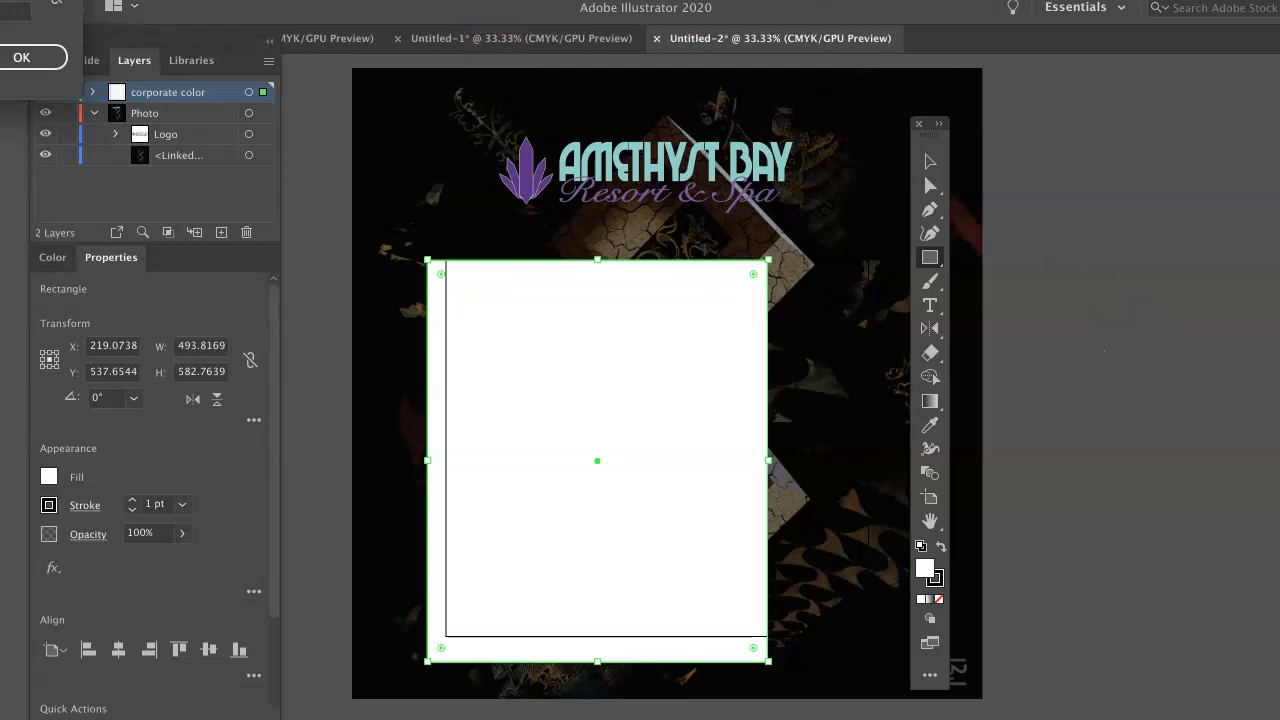
click(925, 568)
click(512, 172)
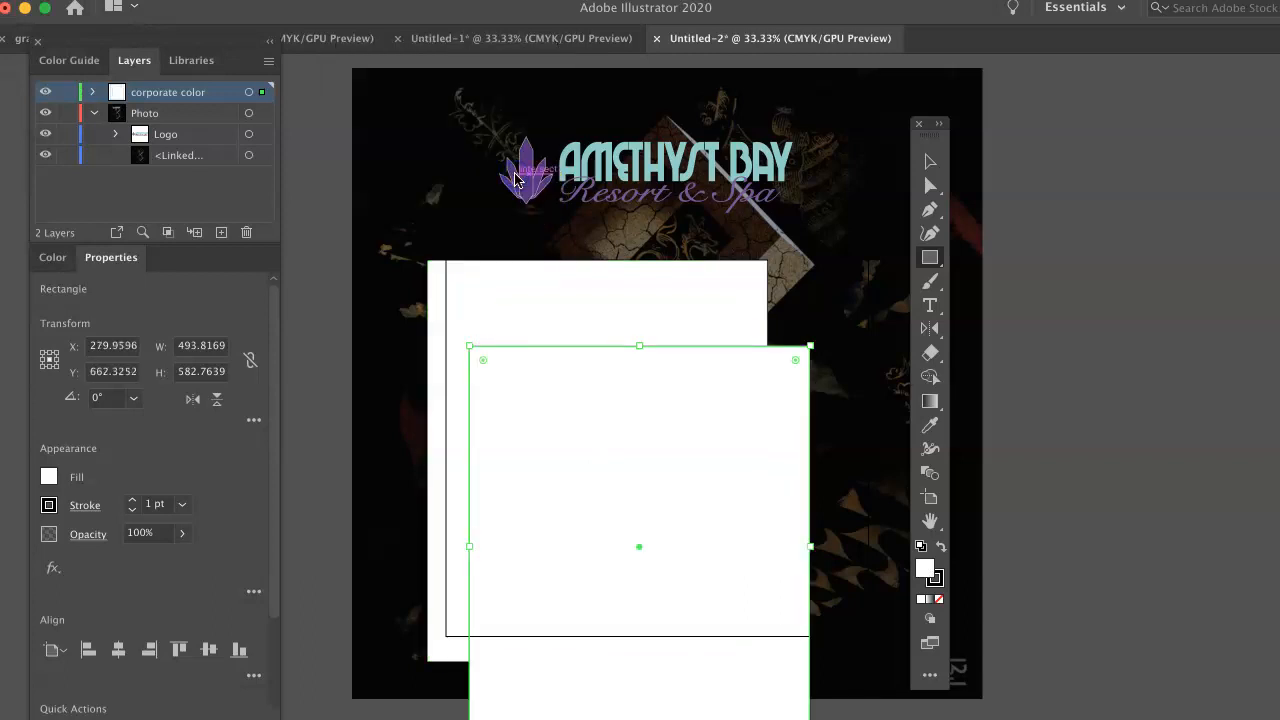
key(Delete)
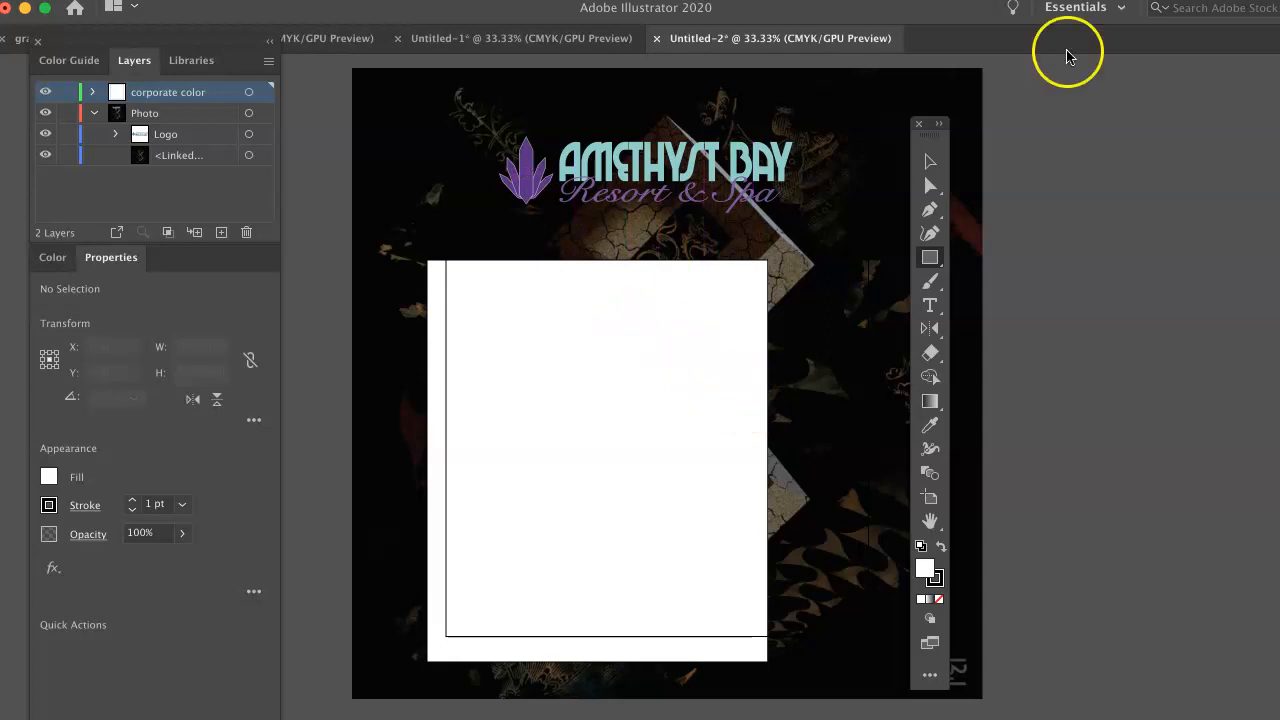
Recolor the rectangle with the Eyedropper, sampling the logo crystal's purple and finally the teal of the AMETHYST BAY lettering.
click(930, 186)
click(665, 350)
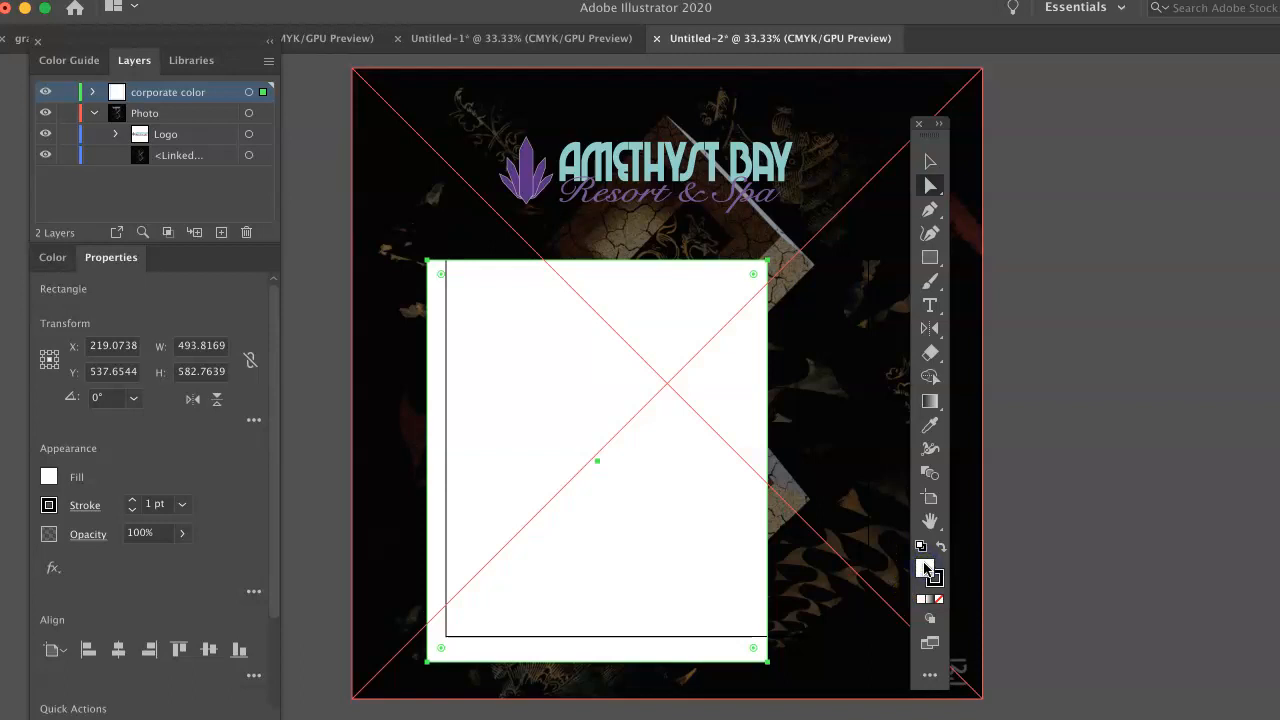
click(925, 568)
click(930, 425)
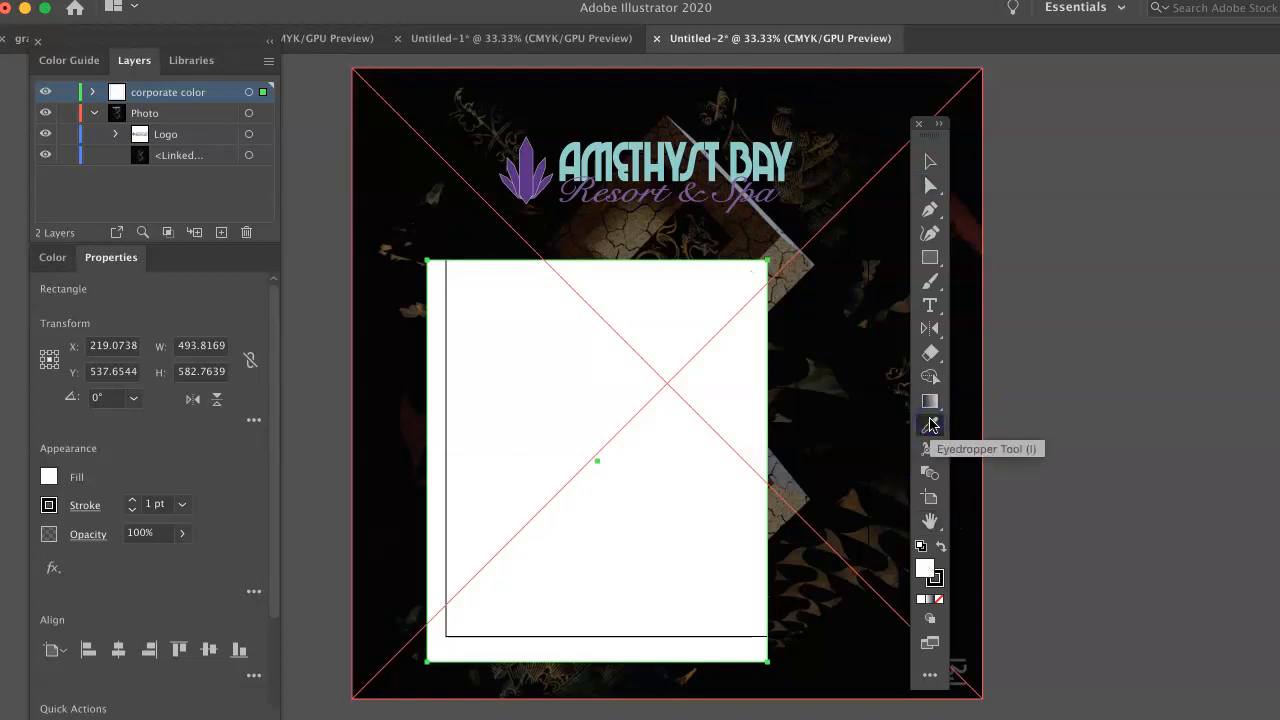
click(527, 131)
click(525, 172)
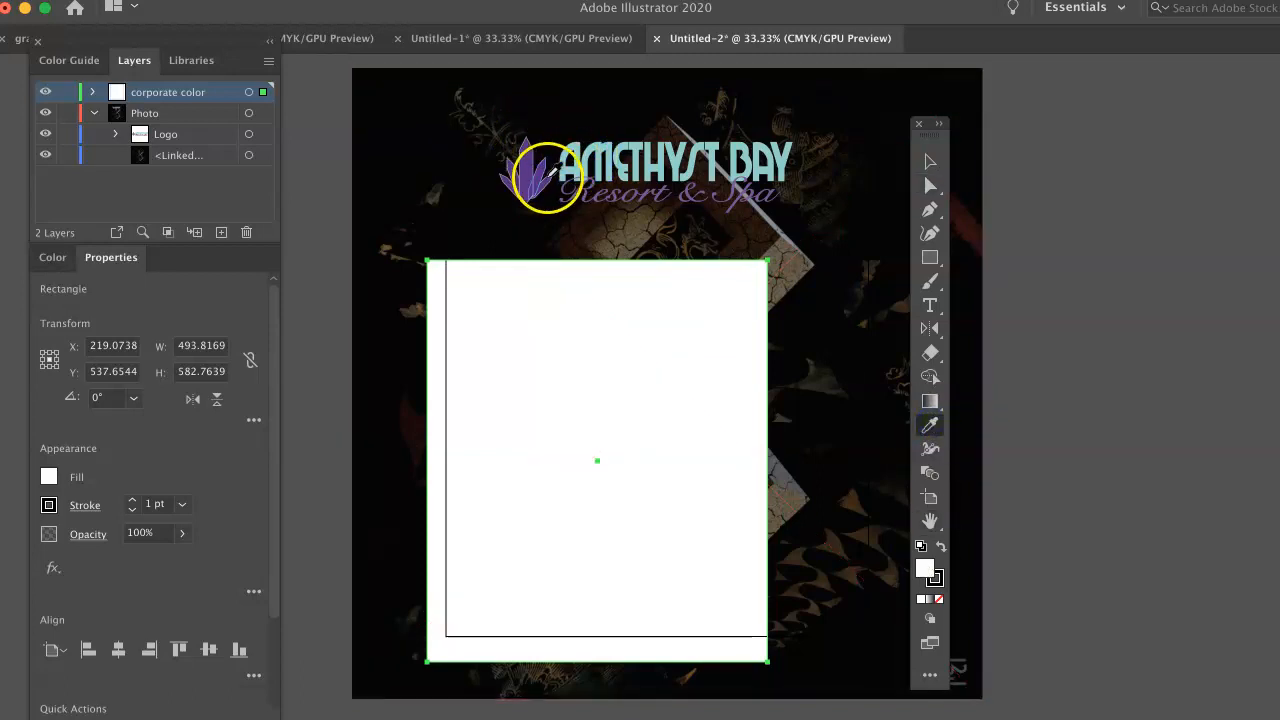
click(528, 168)
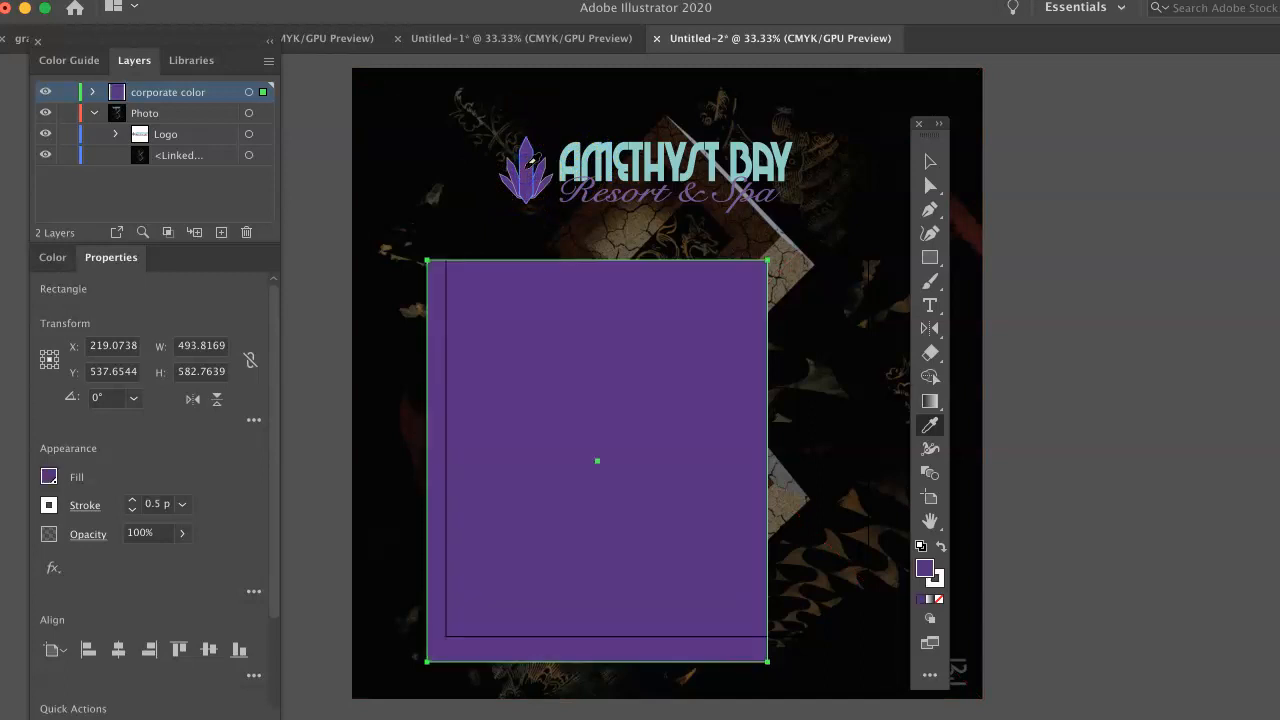
click(579, 145)
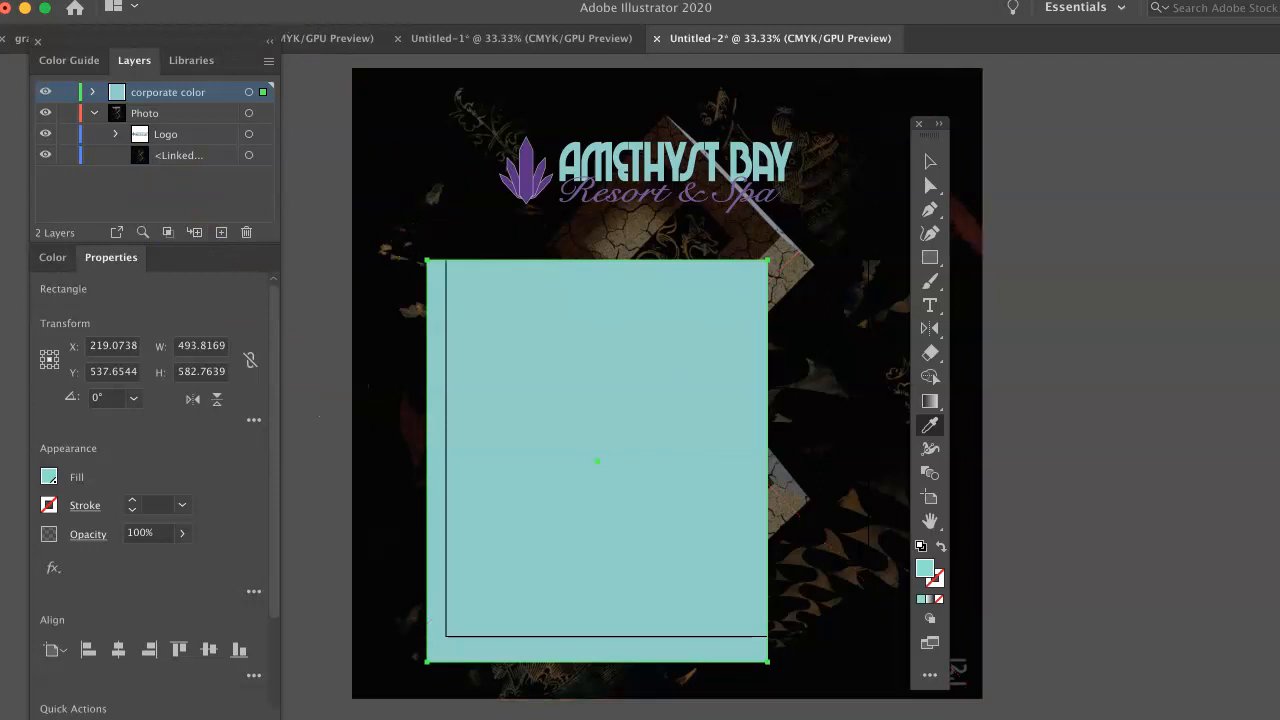
Save a copy of the document in Downloads as an Adobe PDF named amethystbay2.2.pdf.
click(12, 1)
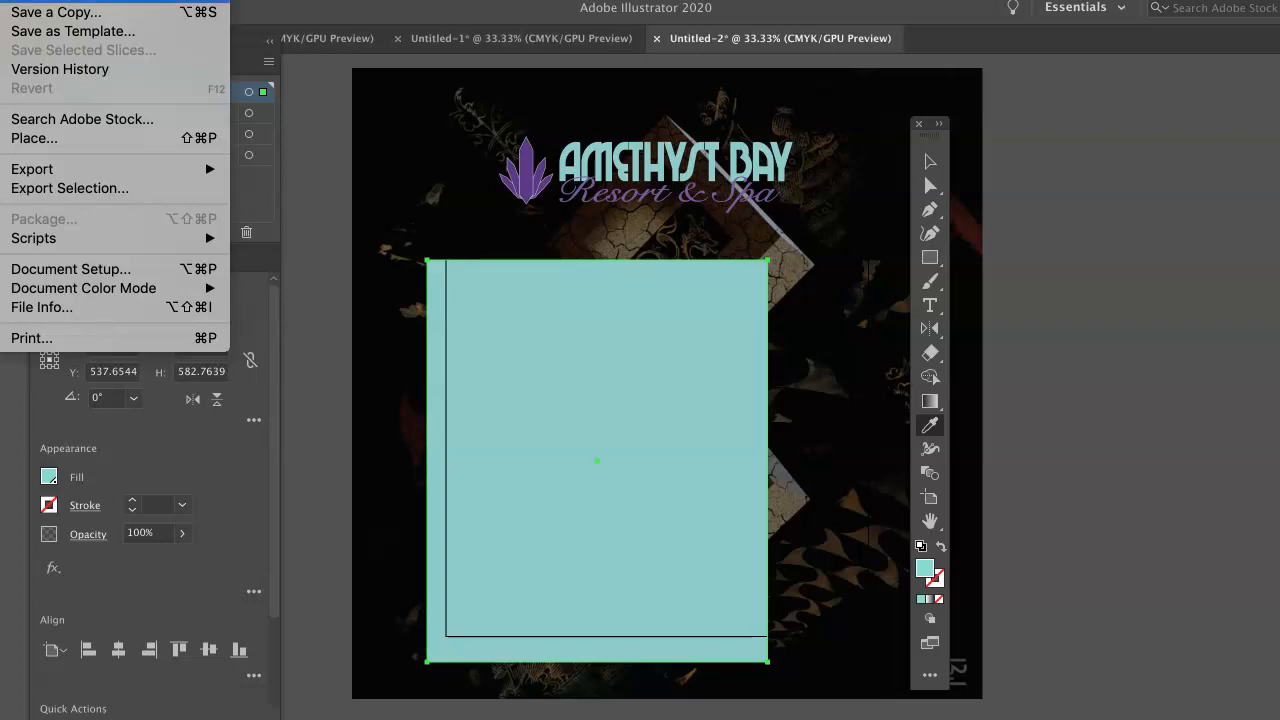
click(18, 13)
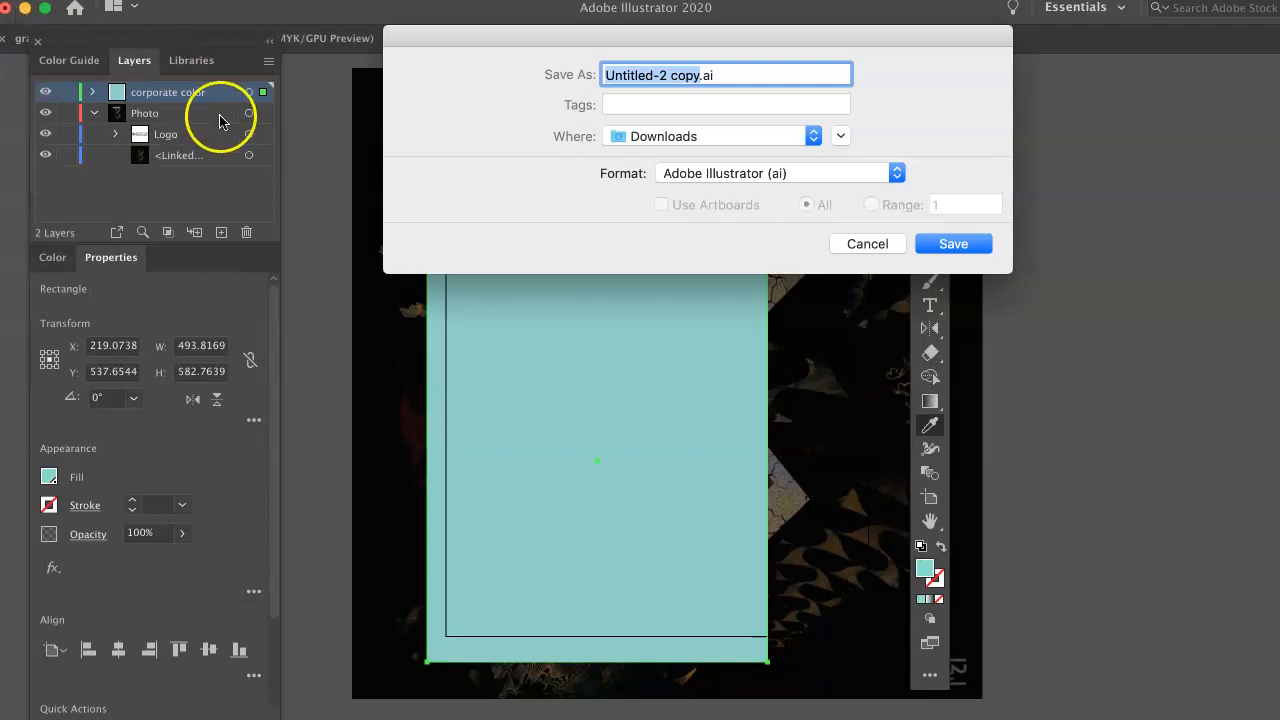
click(892, 172)
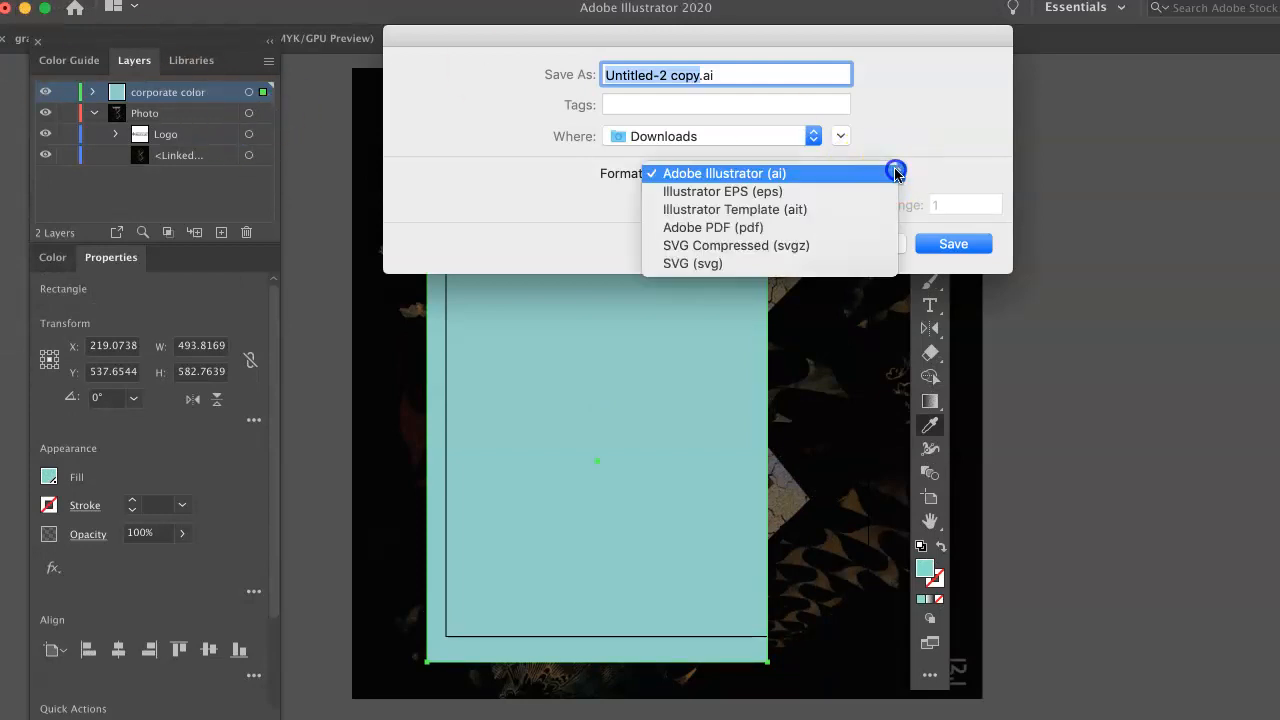
drag(896, 170, 799, 234)
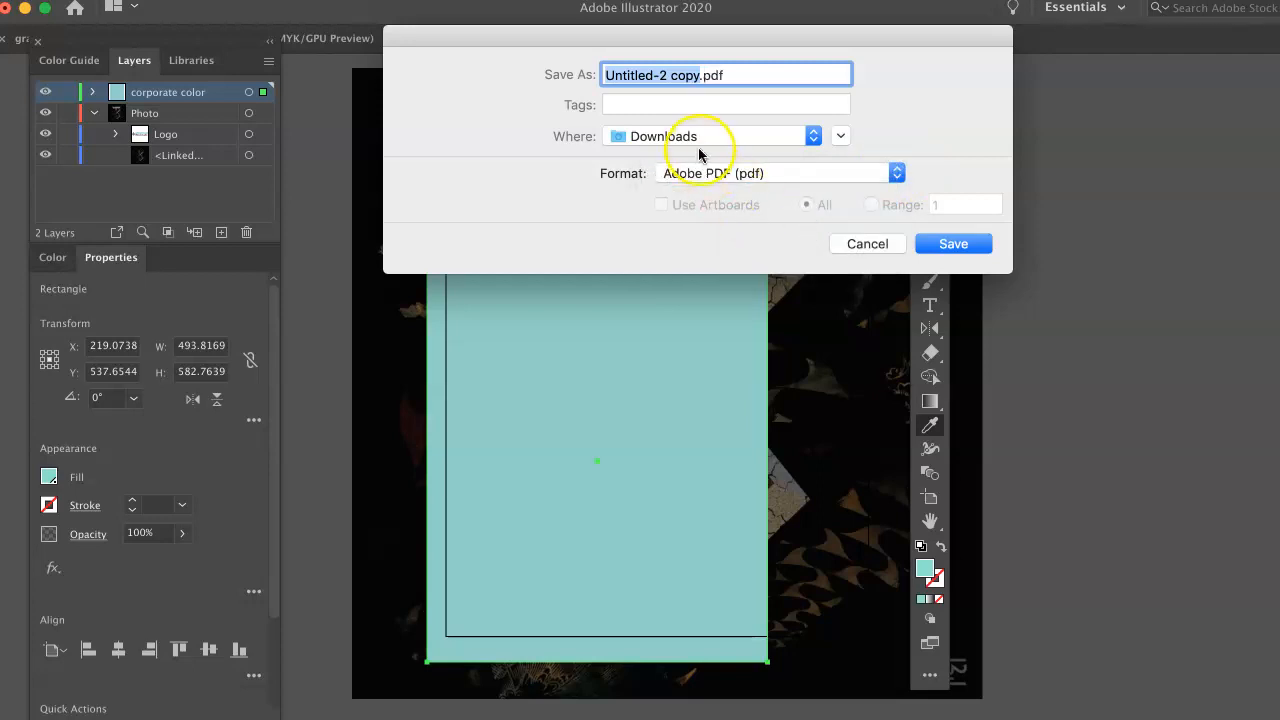
text(amethyst)
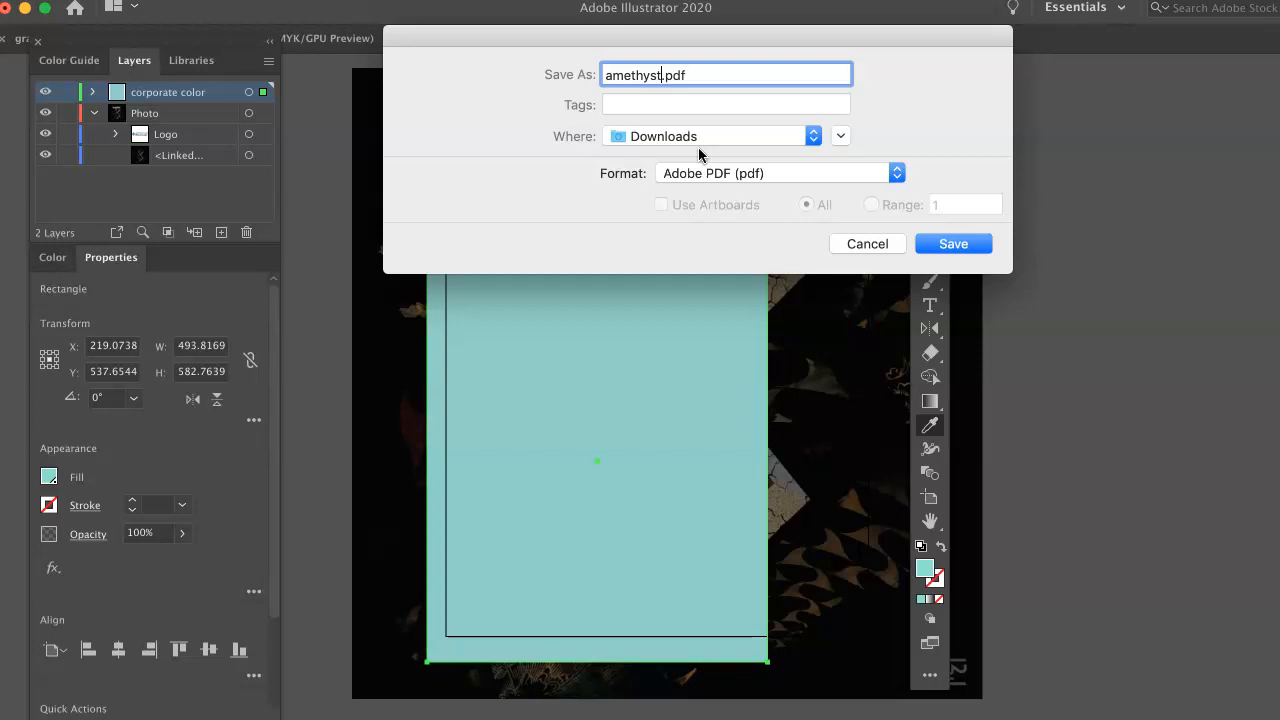
text(bay2.2)
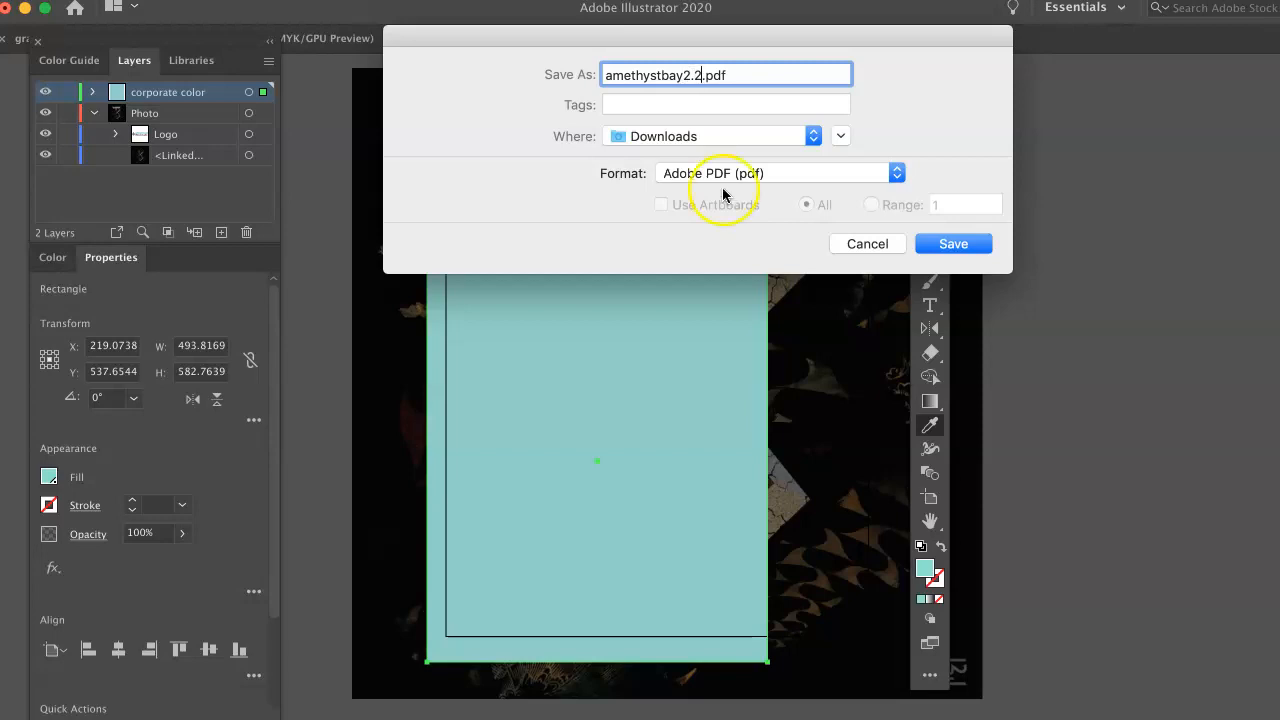